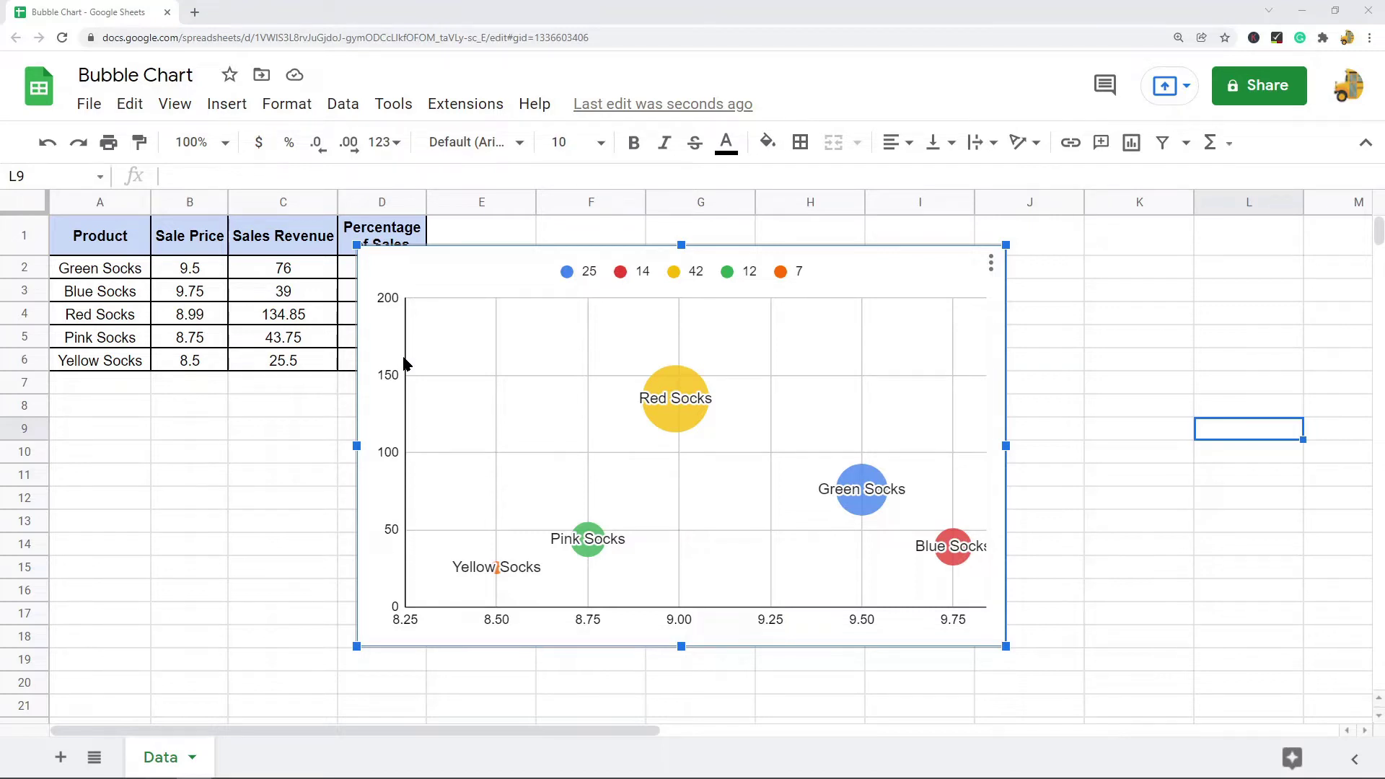
Delete the existing bubble chart and select the sock sales table A1:D6.
mouse_move(685, 406)
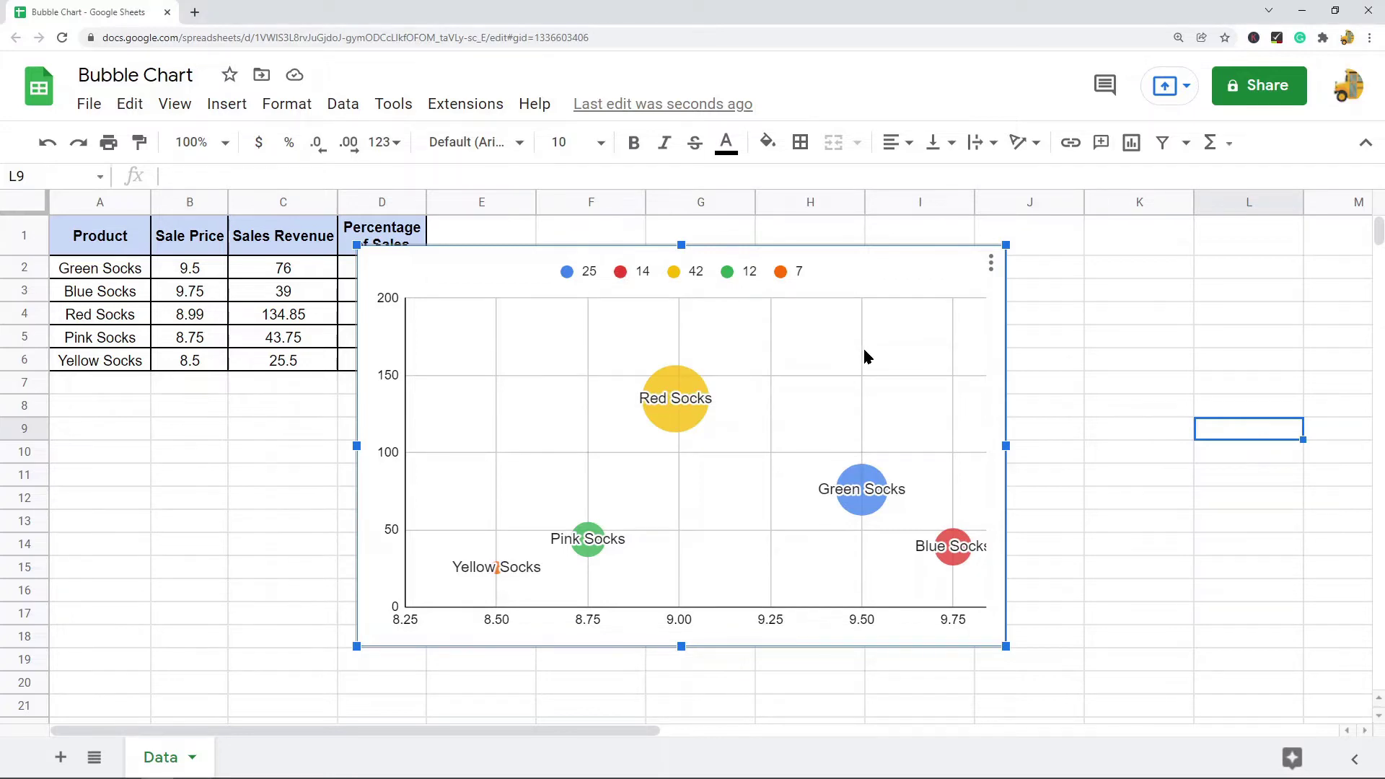
key(Delete)
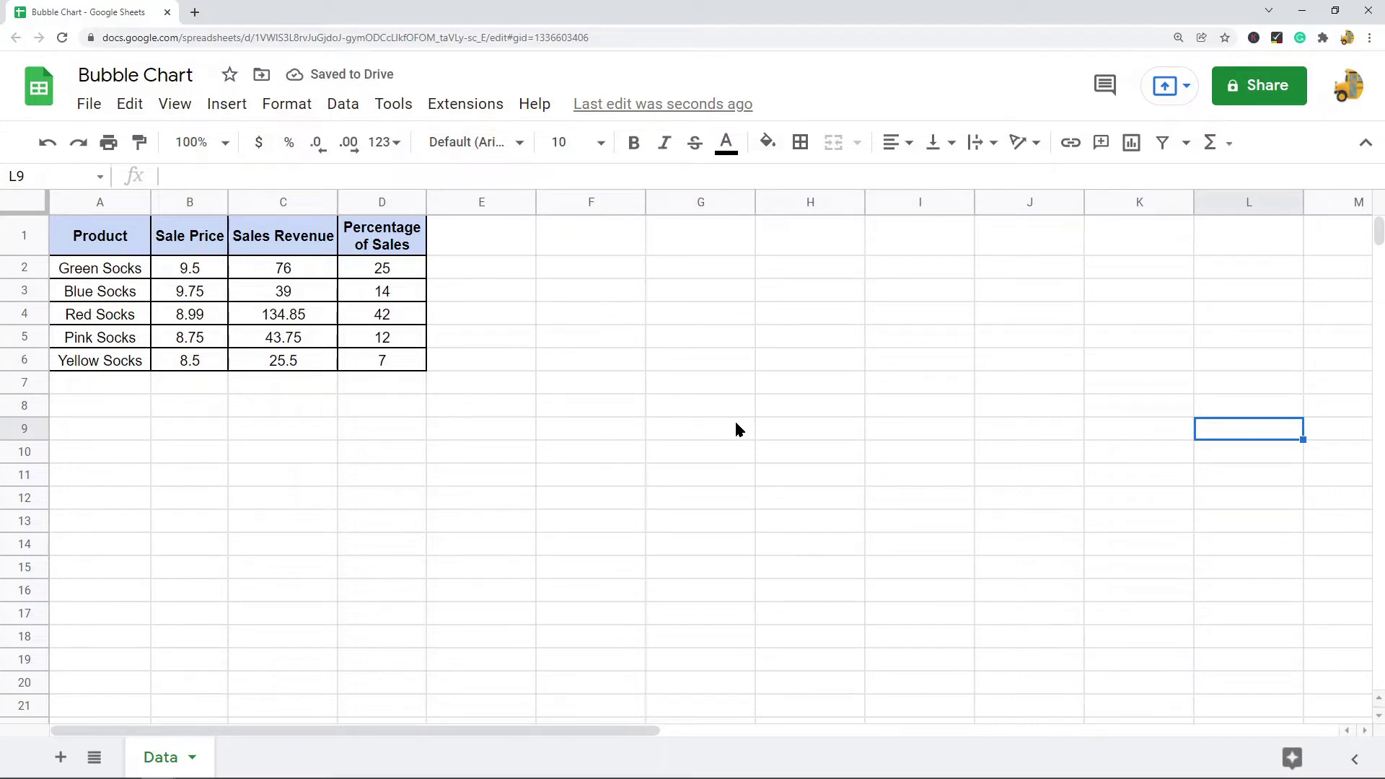
drag(109, 249, 386, 362)
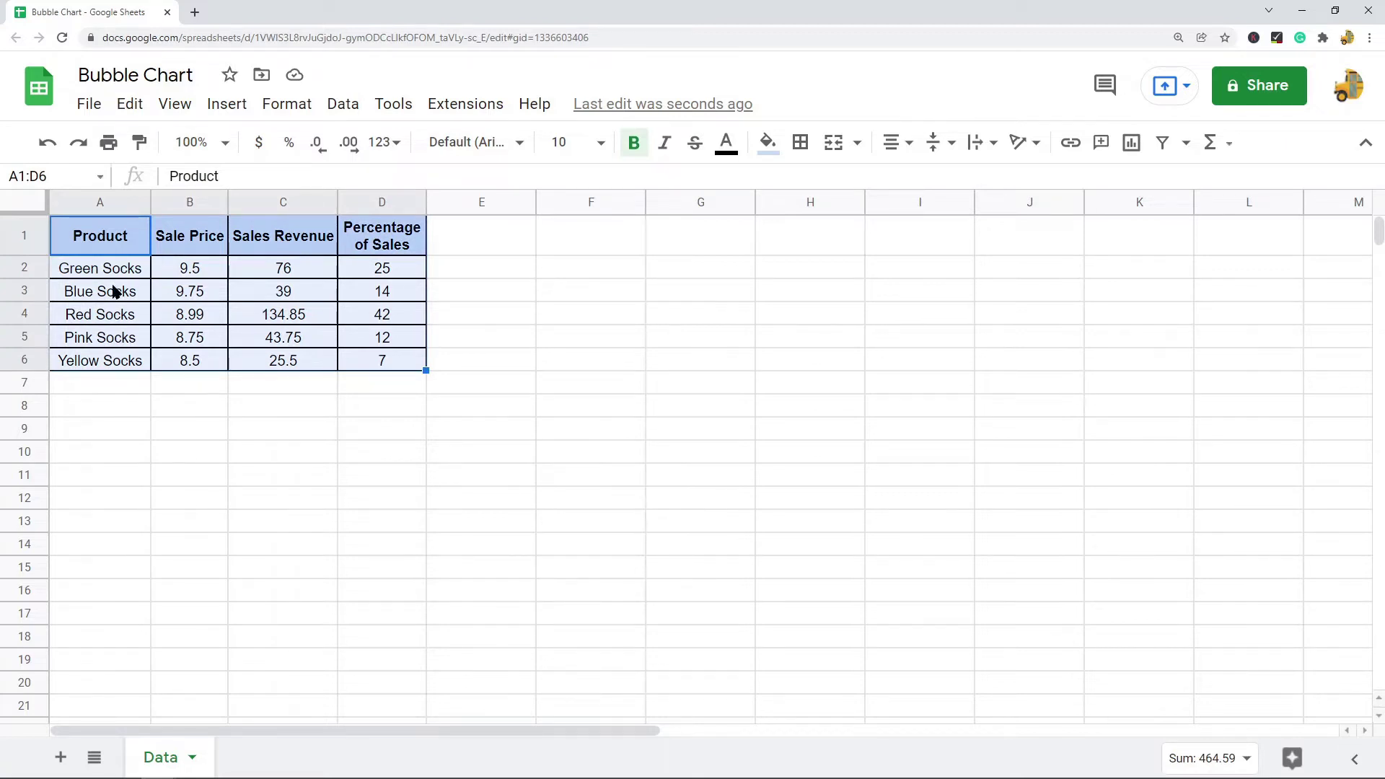
drag(108, 239, 113, 366)
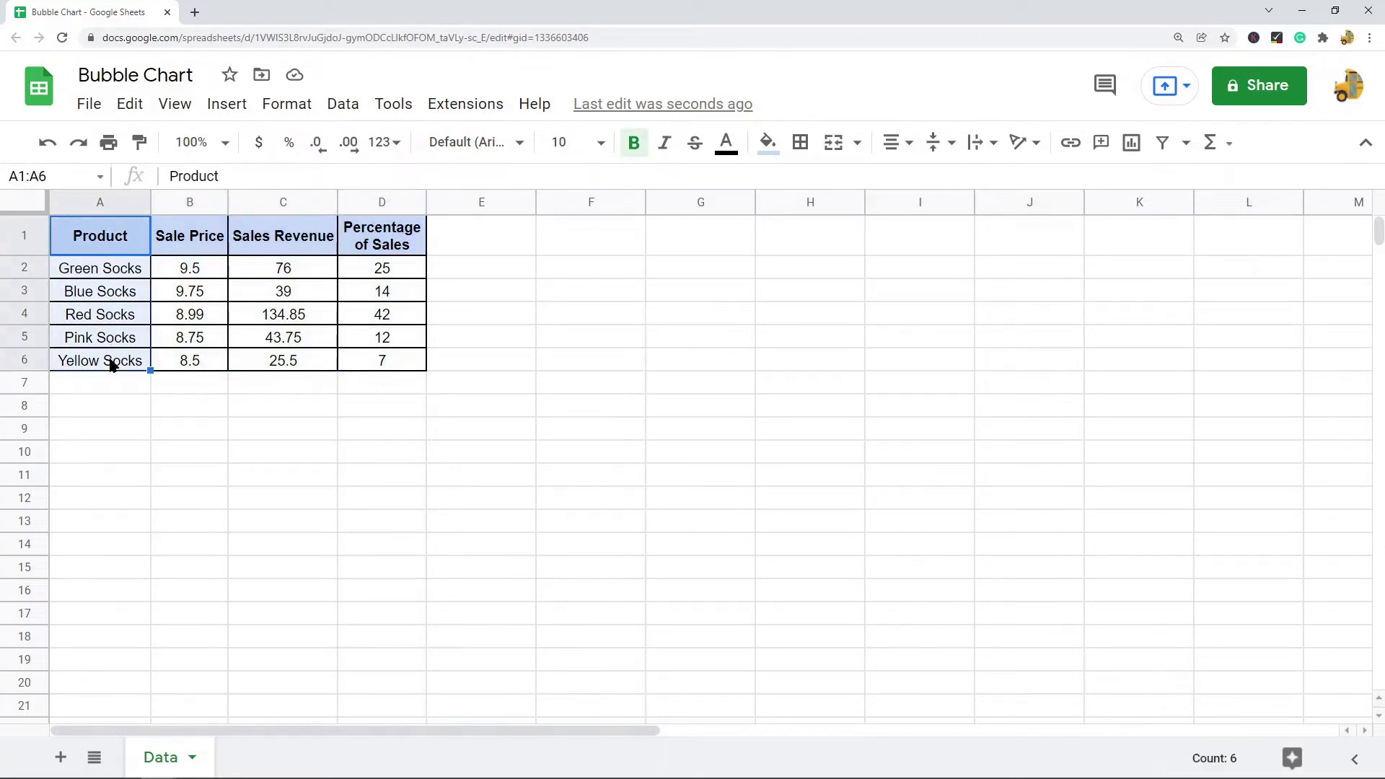
drag(201, 240, 202, 355)
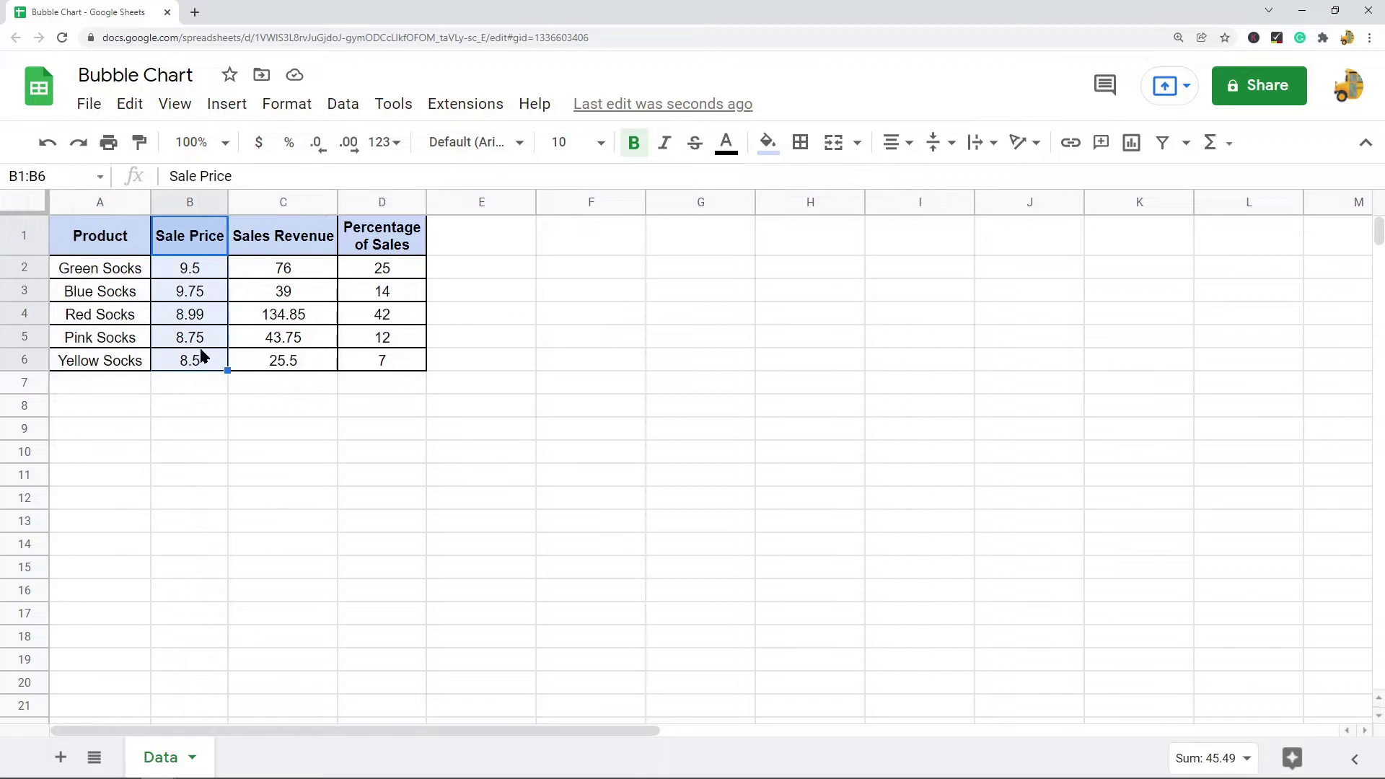
drag(278, 238, 285, 371)
click(376, 241)
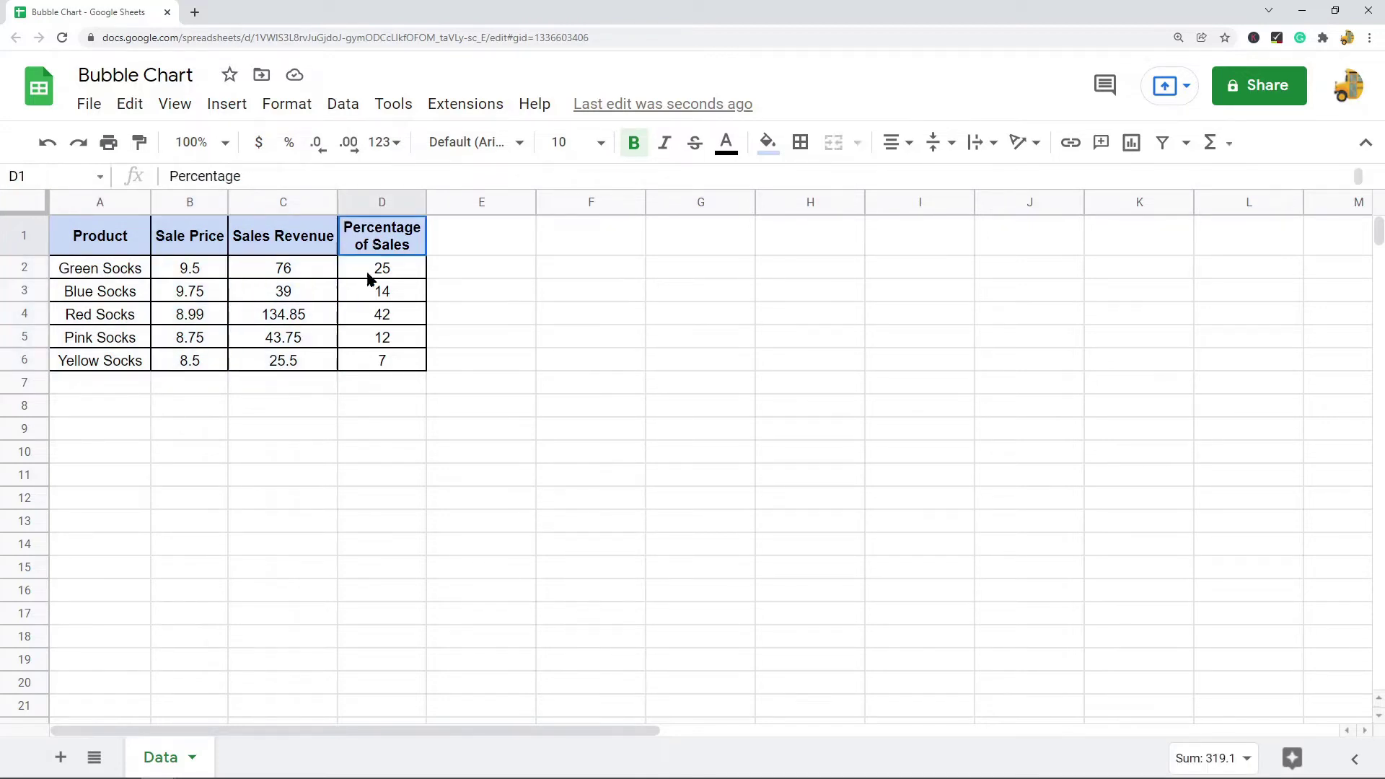
drag(369, 279, 379, 361)
click(662, 408)
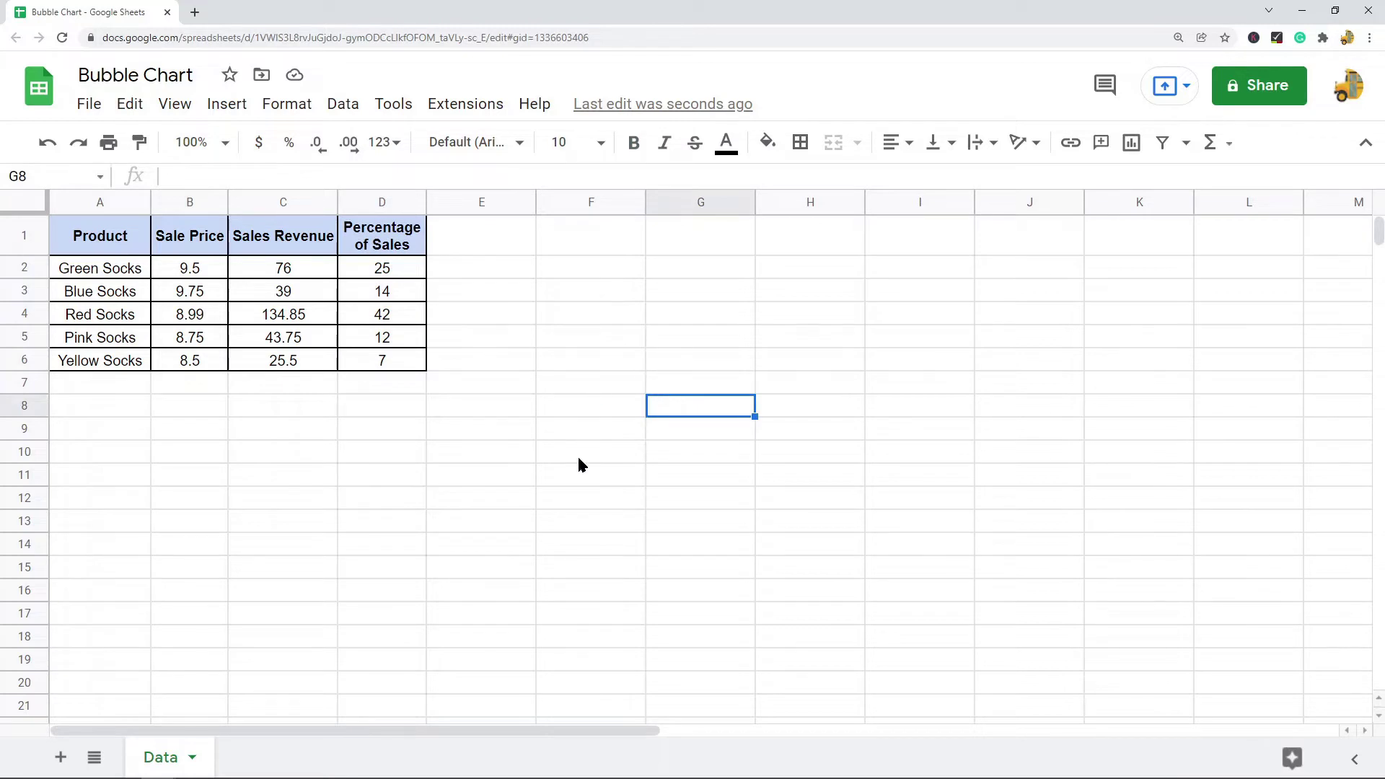
drag(101, 239, 393, 365)
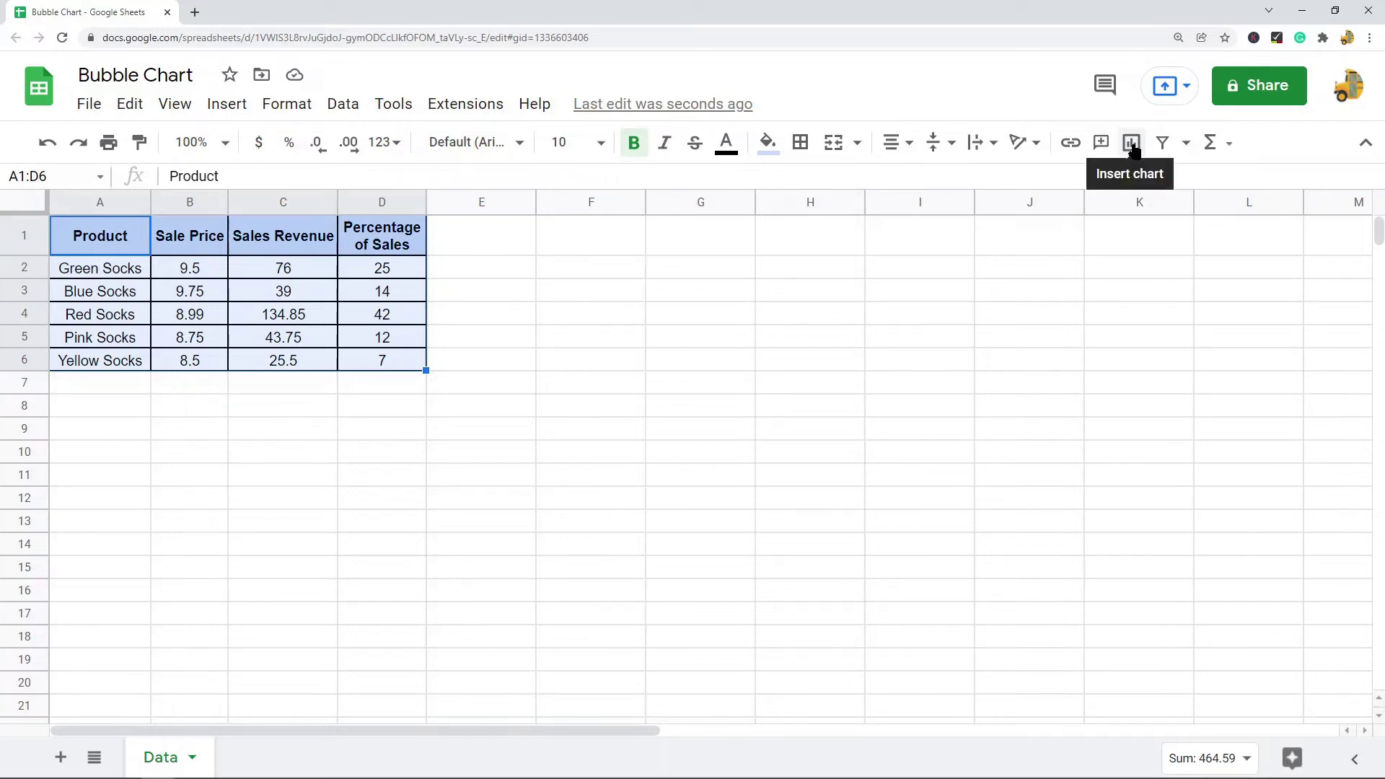
Insert a chart from the selected A1:D6 sock data, producing a column chart.
click(226, 109)
click(260, 302)
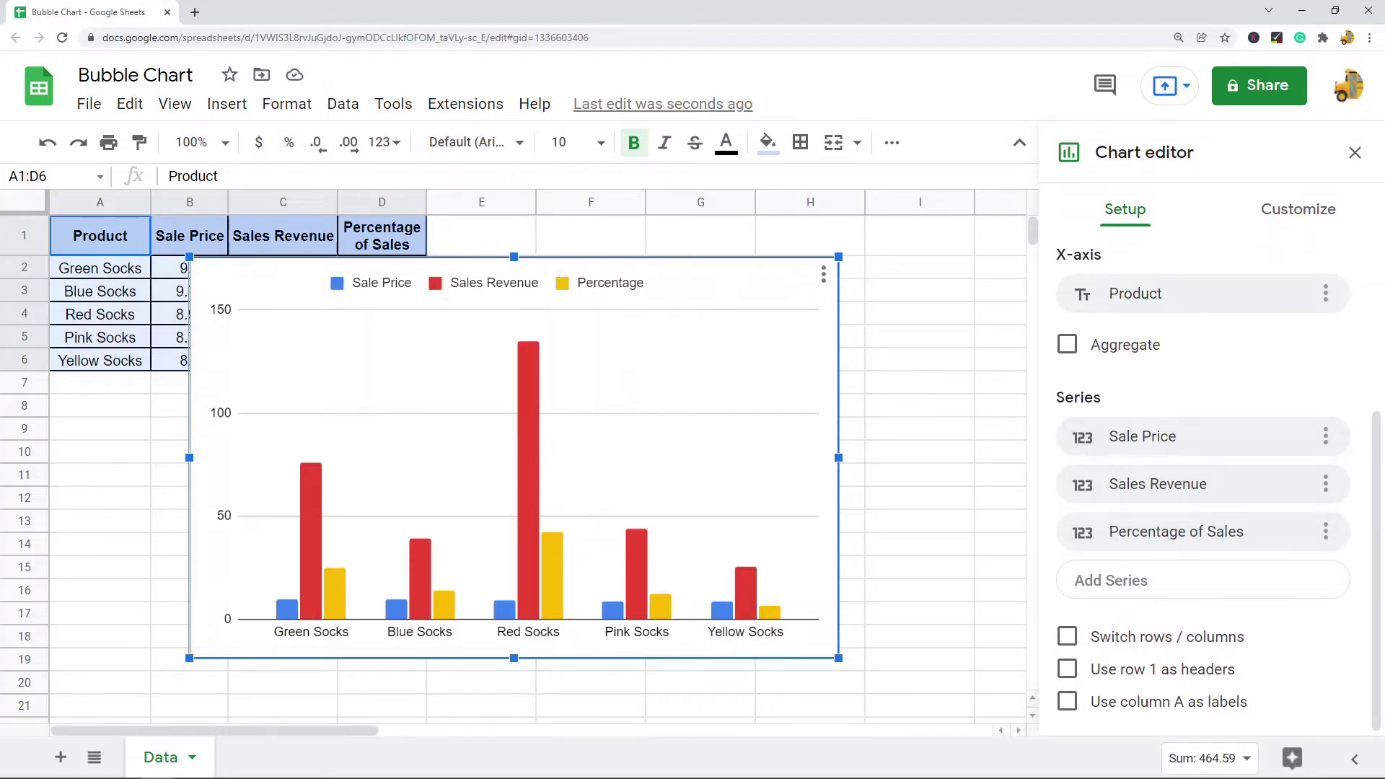
scroll(1223, 316, up, 4)
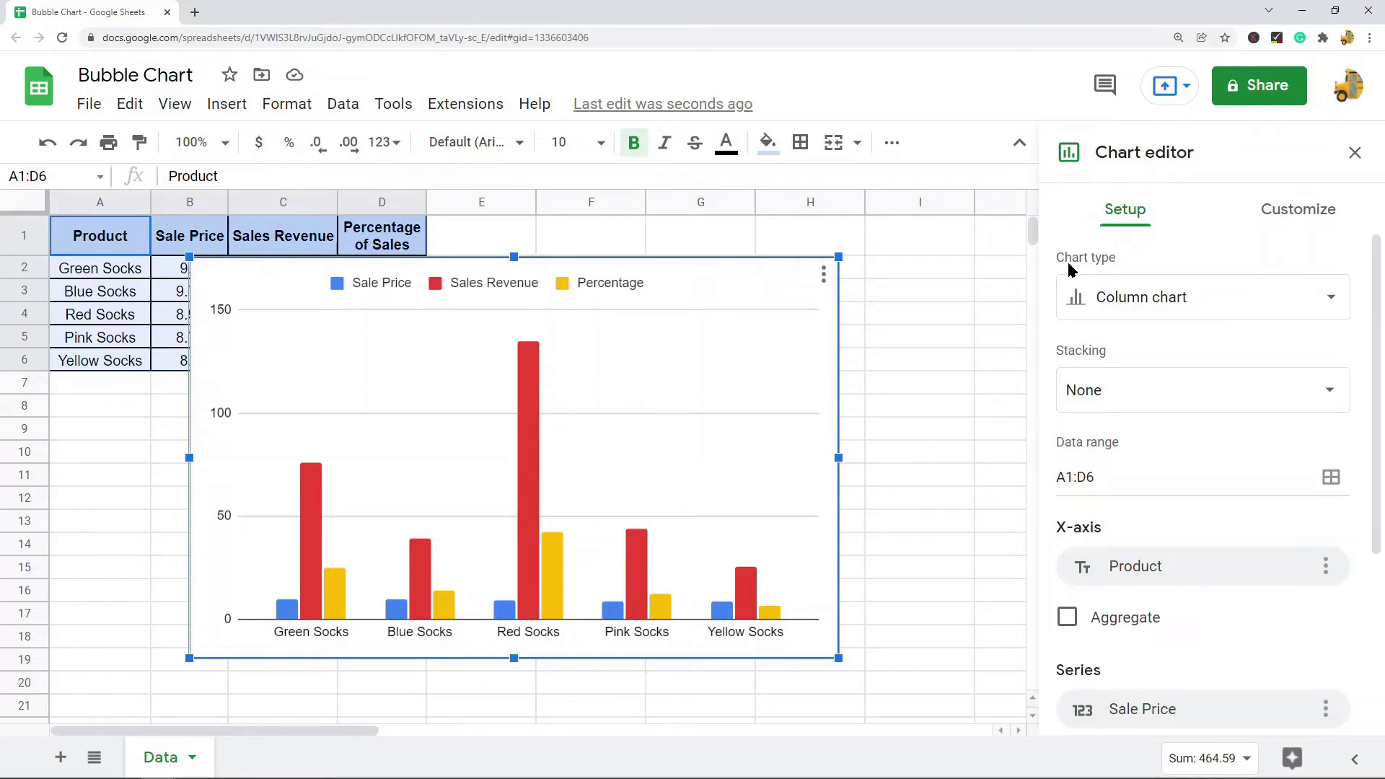
Change the chart type to Bubble chart, from the Scatter group.
click(1182, 299)
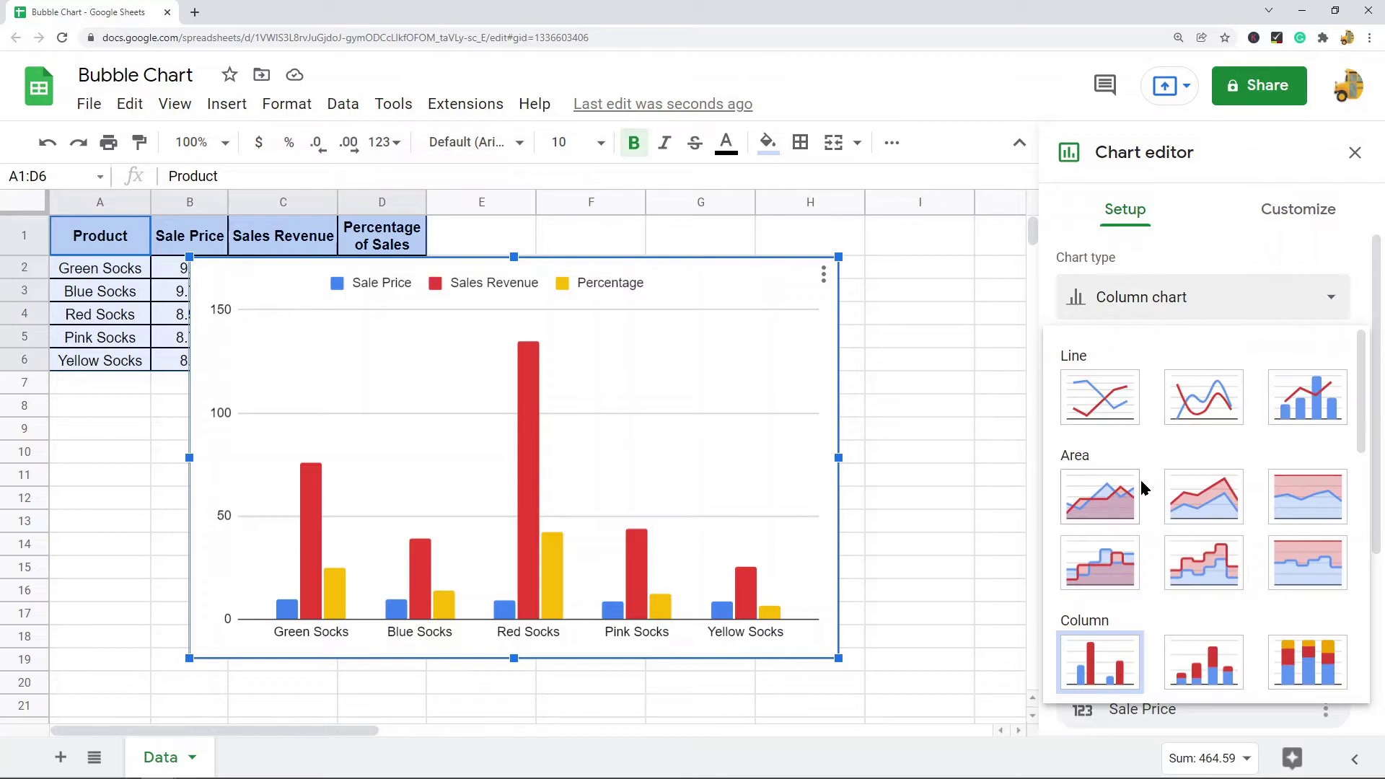
scroll(1111, 405, down, 4)
scroll(1103, 405, down, 3)
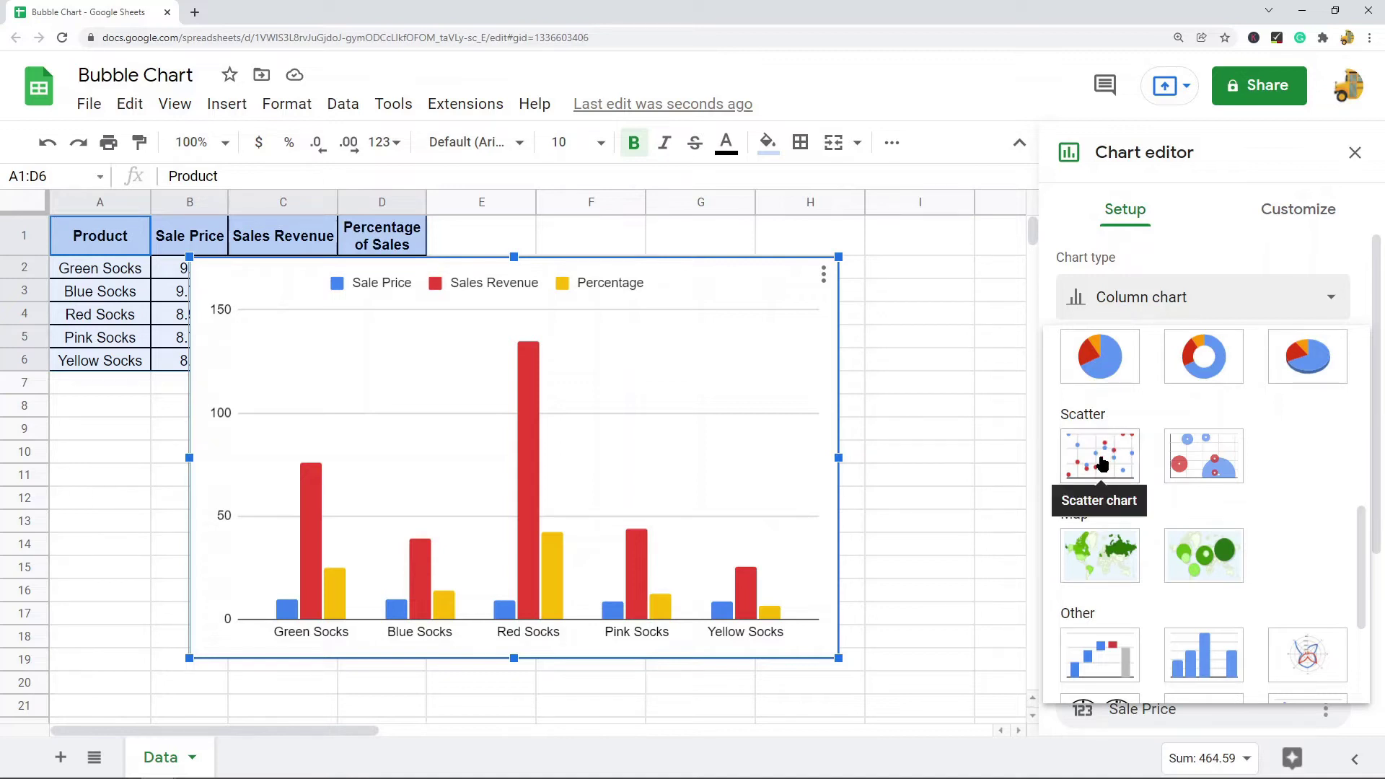
click(1204, 462)
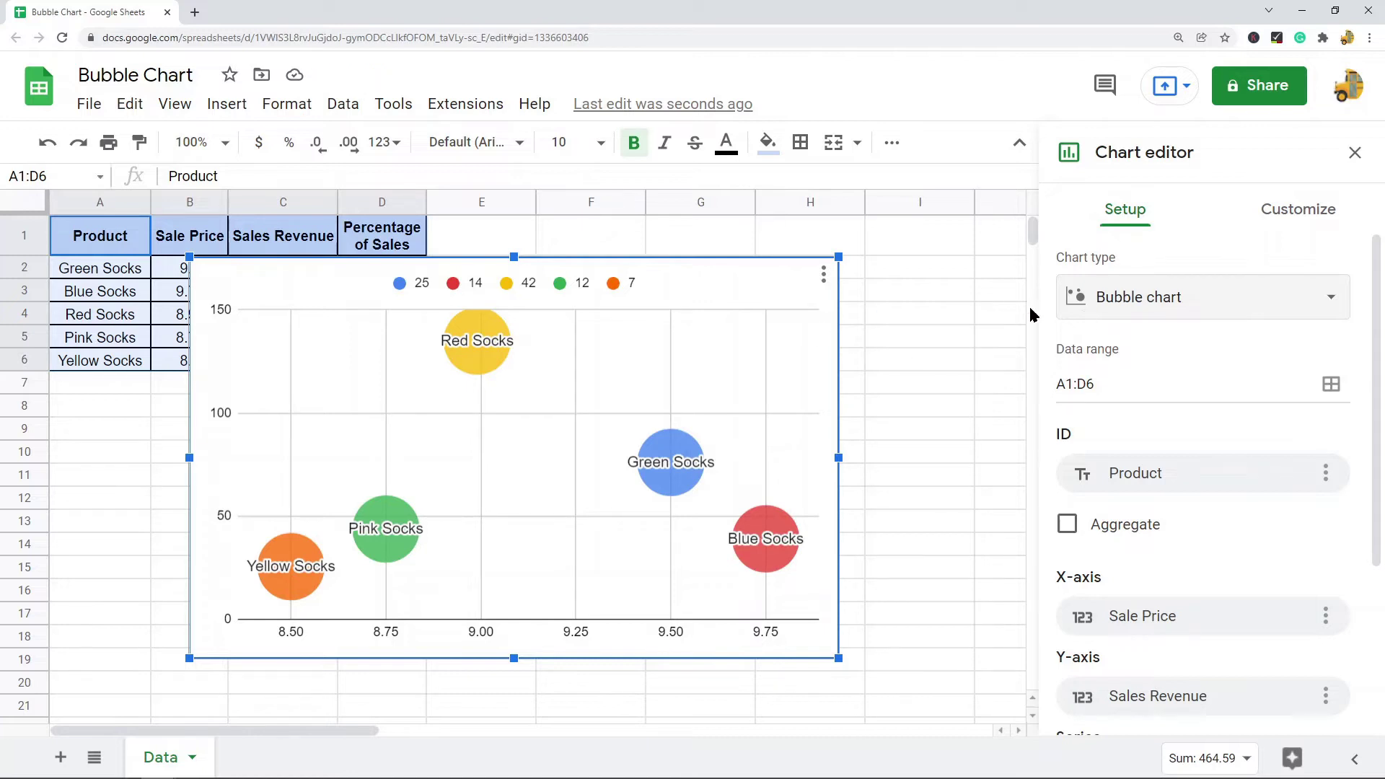
Move the bubble chart to row 1, starting beside the Sale Price column.
click(289, 574)
drag(677, 288, 718, 489)
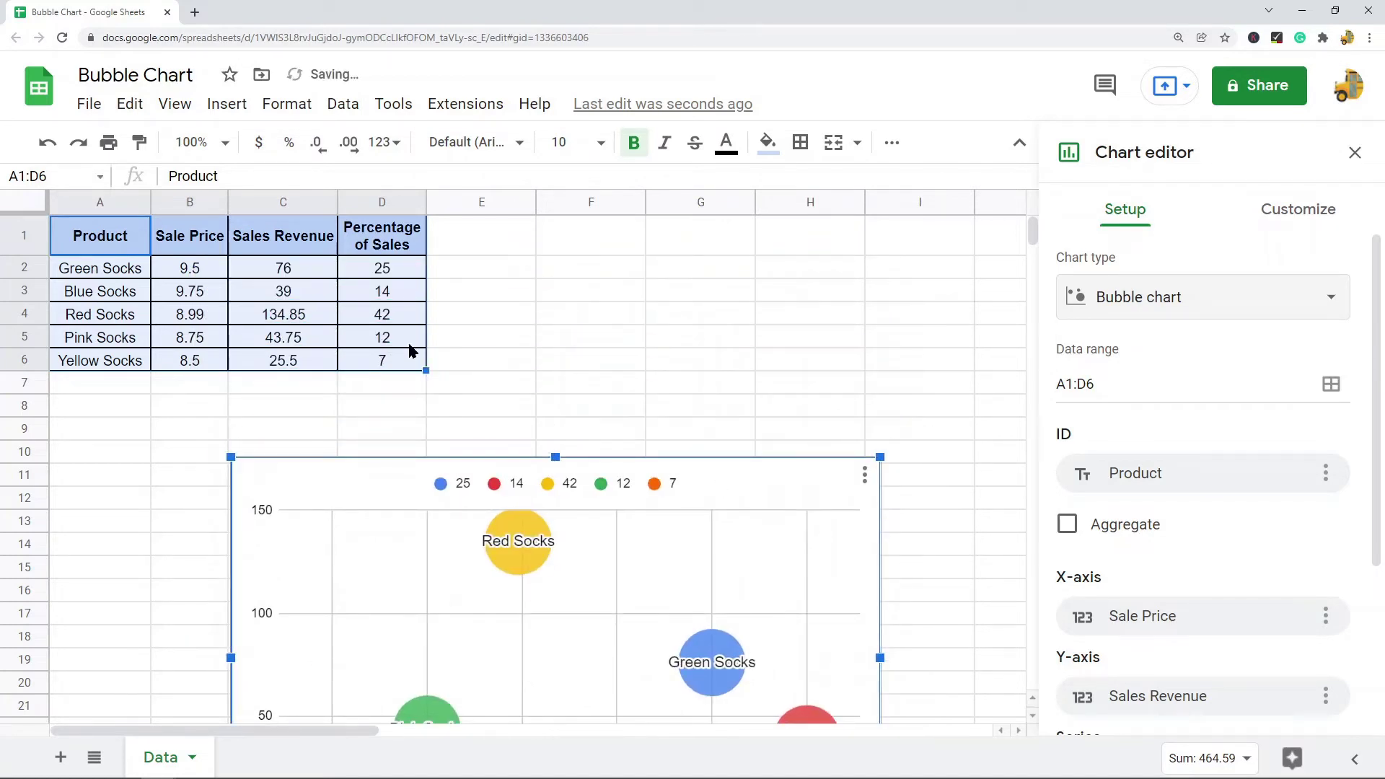
drag(777, 705, 796, 474)
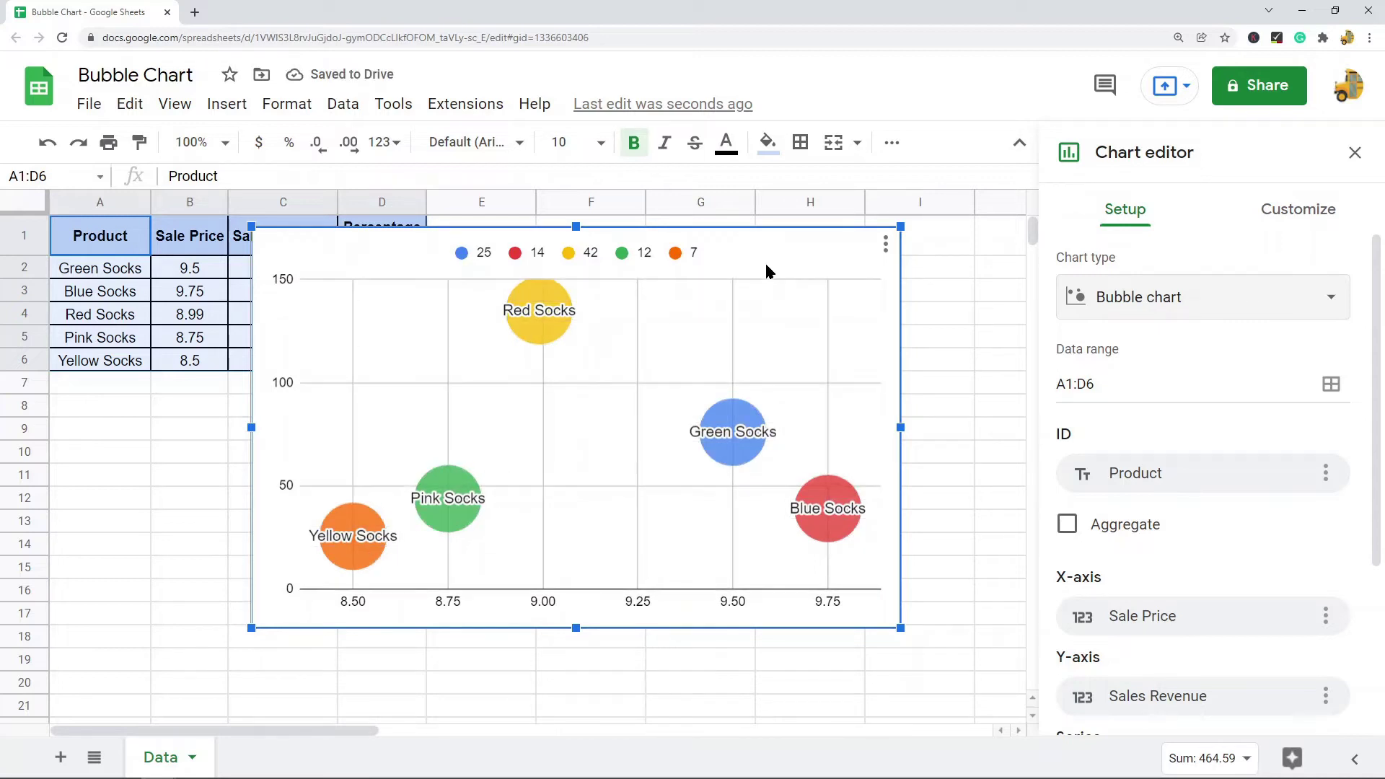
drag(765, 261, 743, 242)
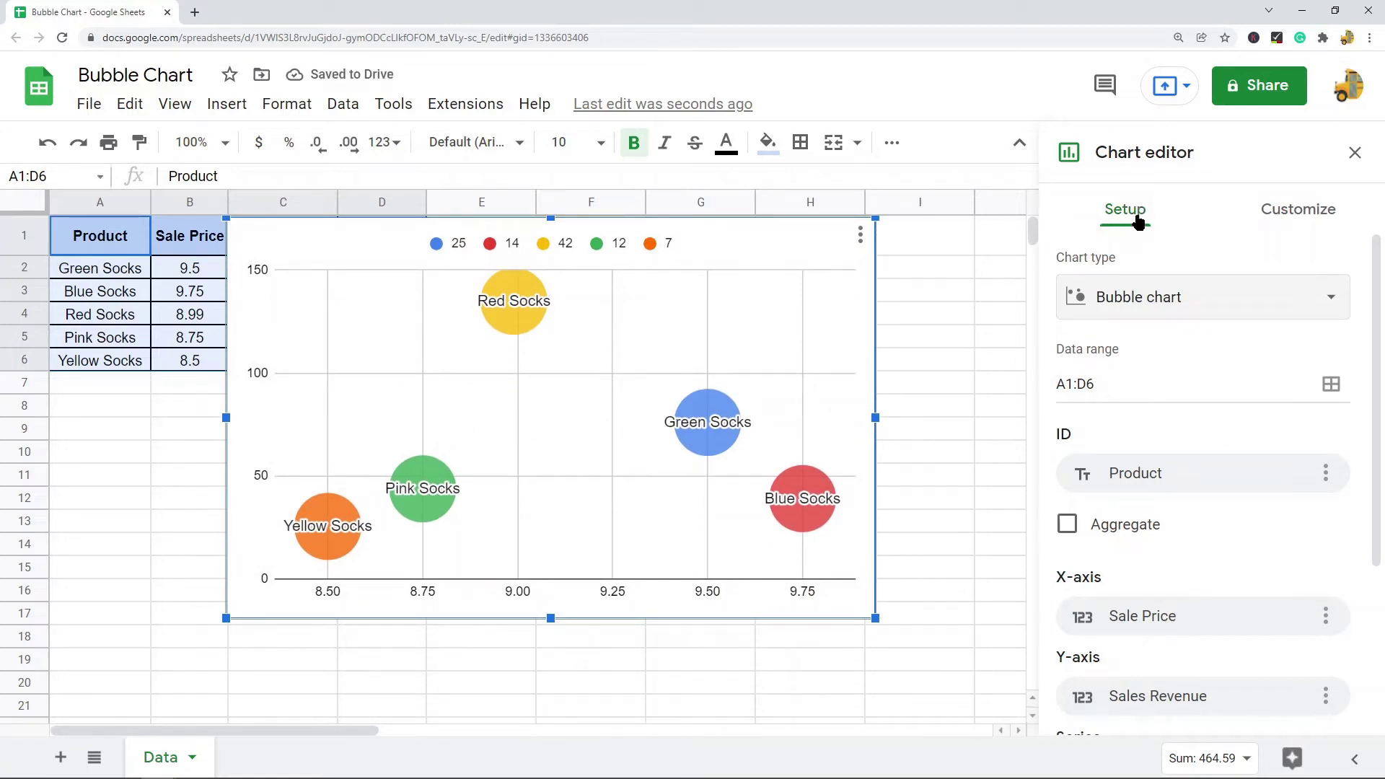
Size the bubbles by the Percentage of Sales column.
scroll(1171, 375, down, 4)
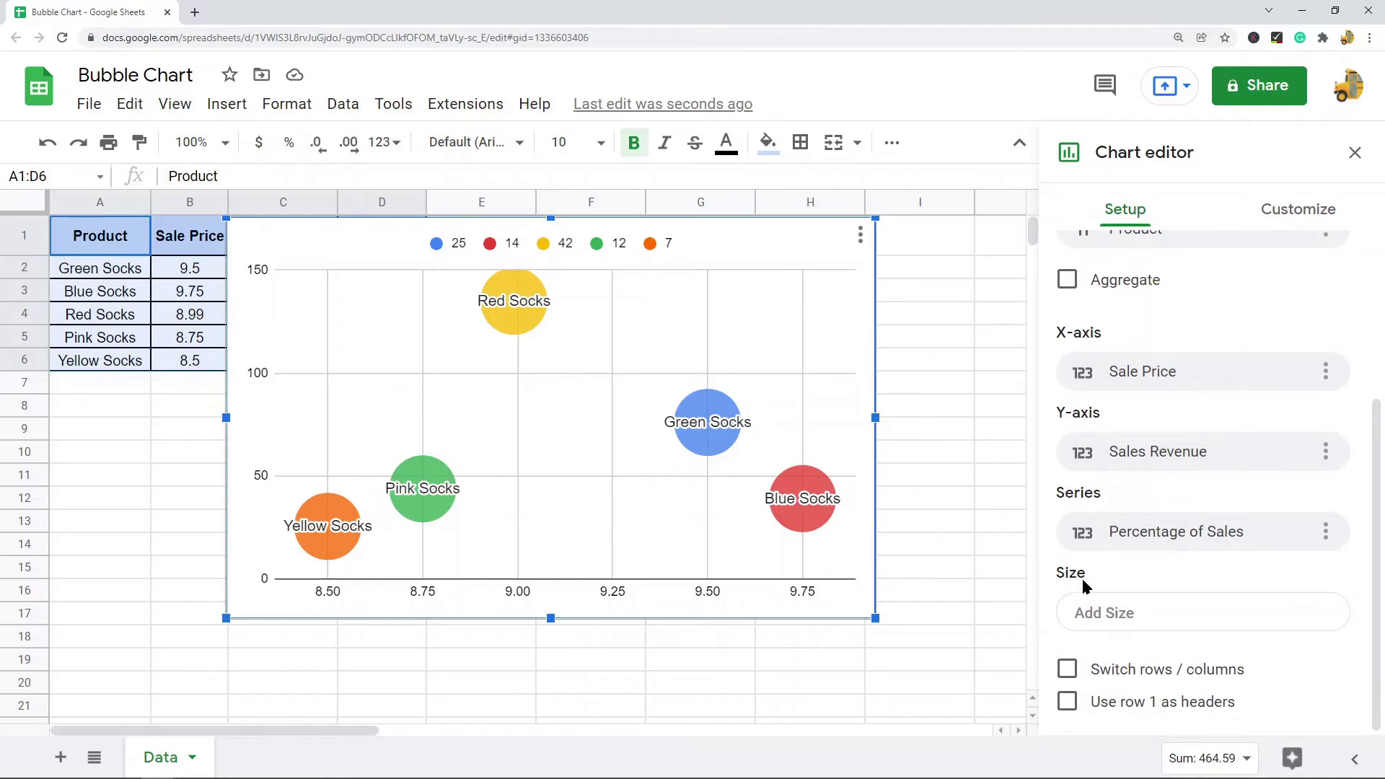
click(1122, 615)
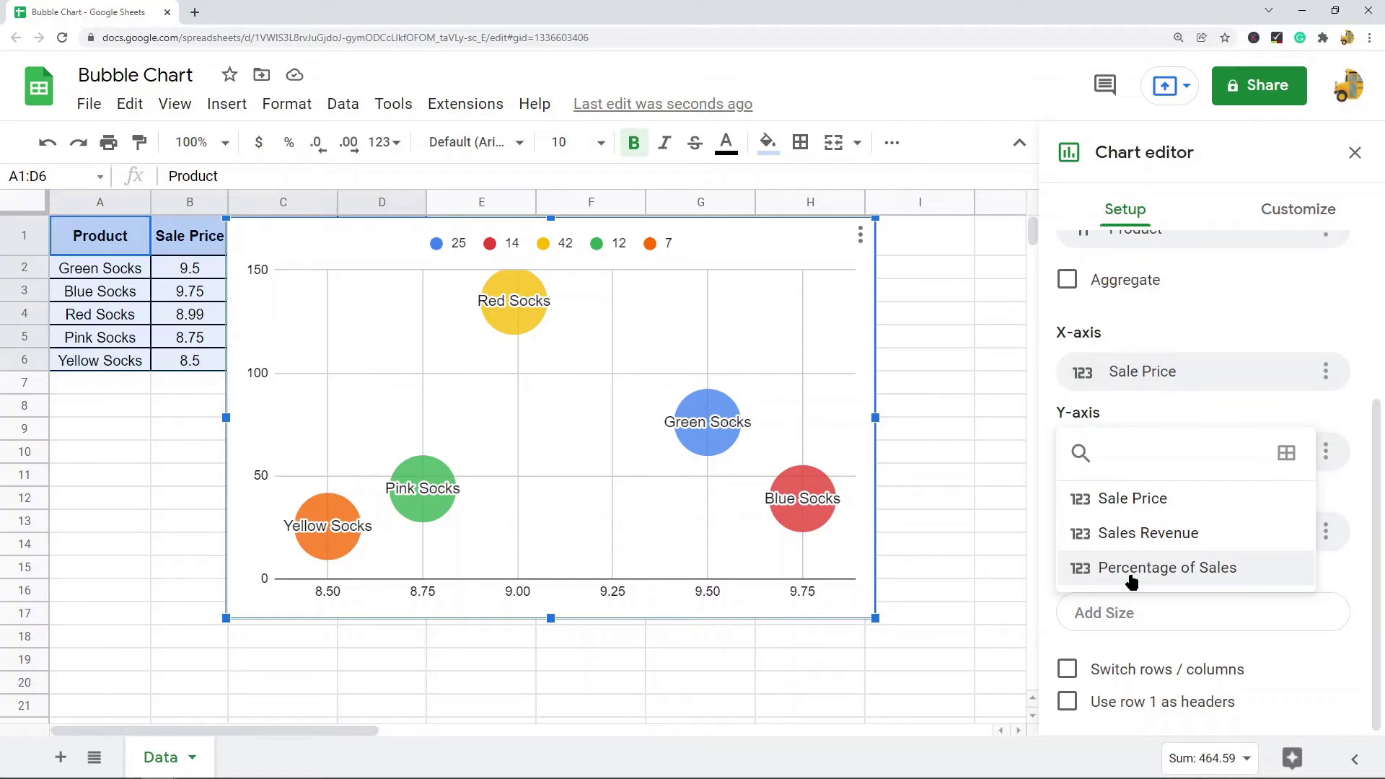
click(1131, 576)
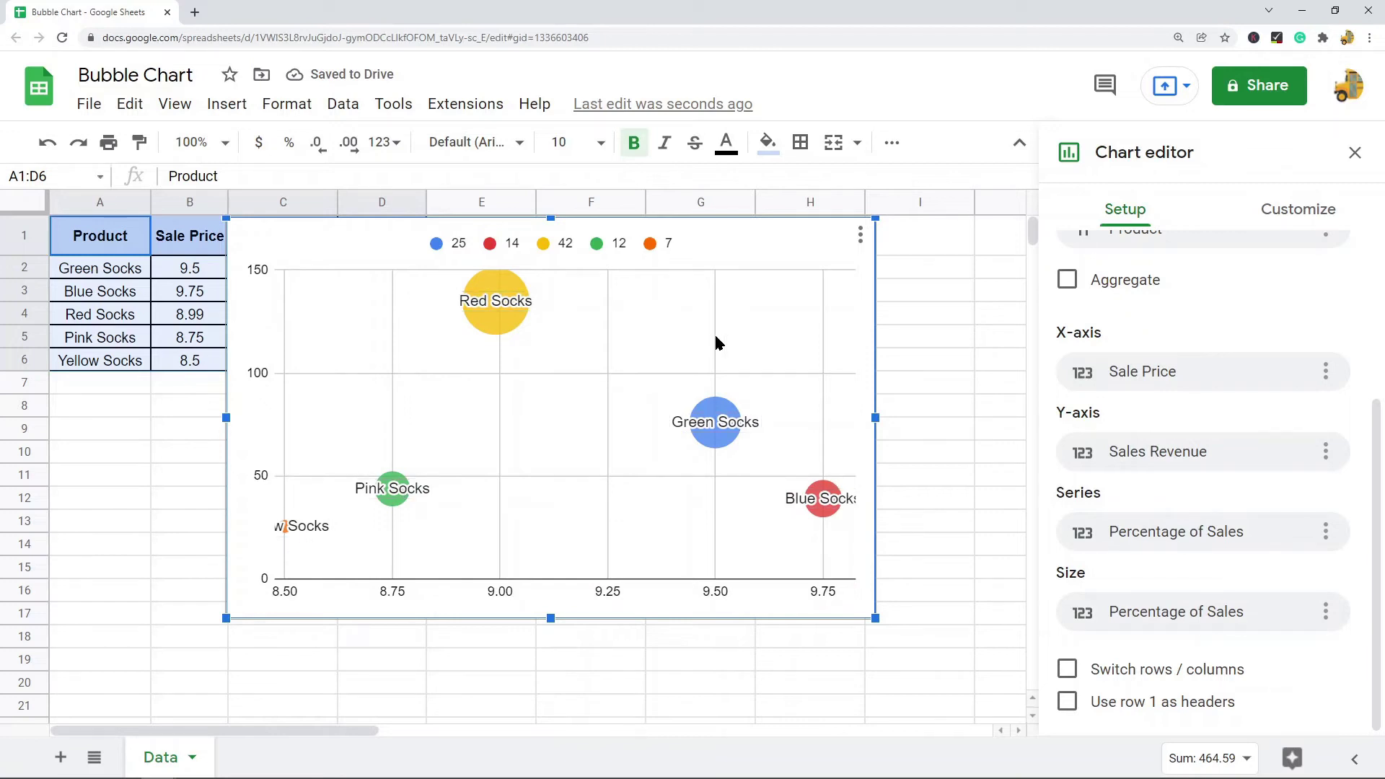
Undo the chart's move below the table and show the chart's Customize options.
drag(717, 245, 731, 410)
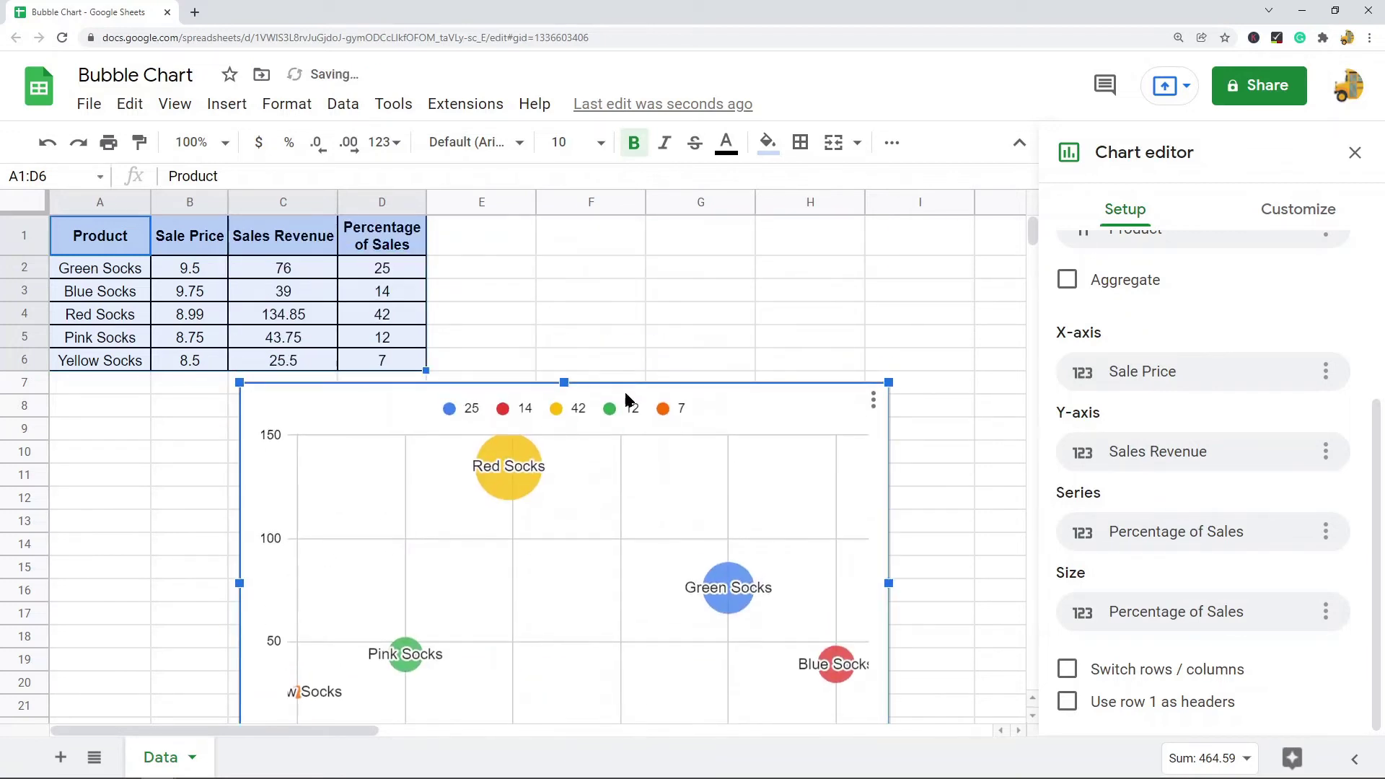
key(ctrl+z)
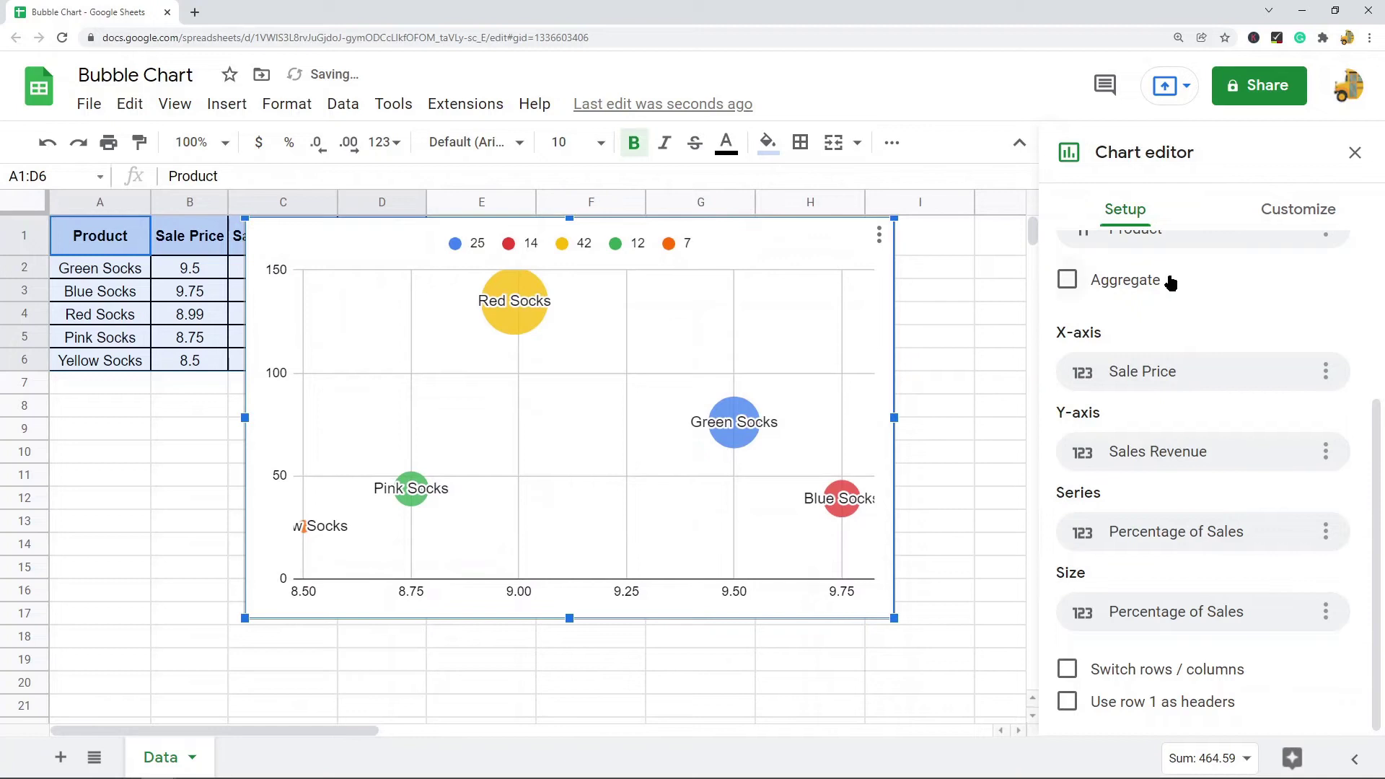
scroll(1170, 282, up, 1)
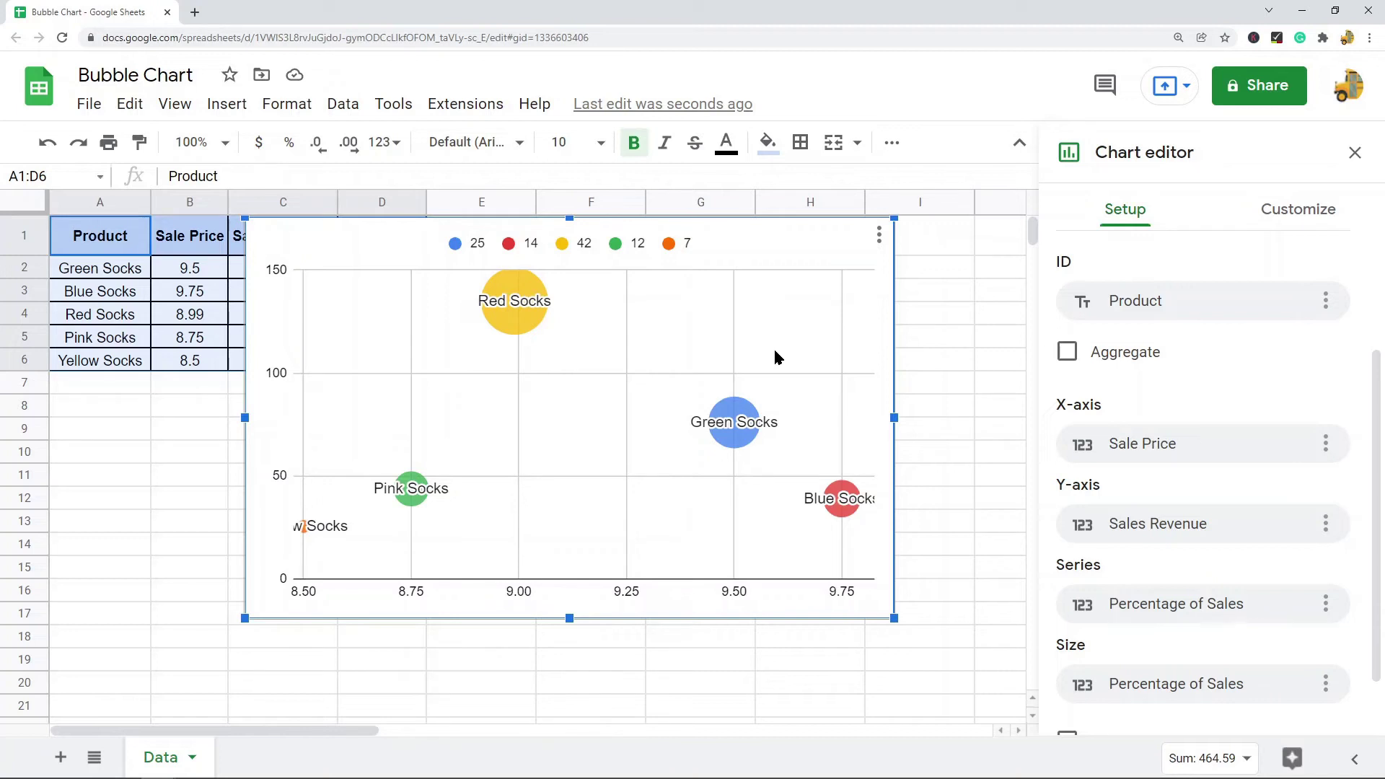
scroll(1192, 316, up, 1)
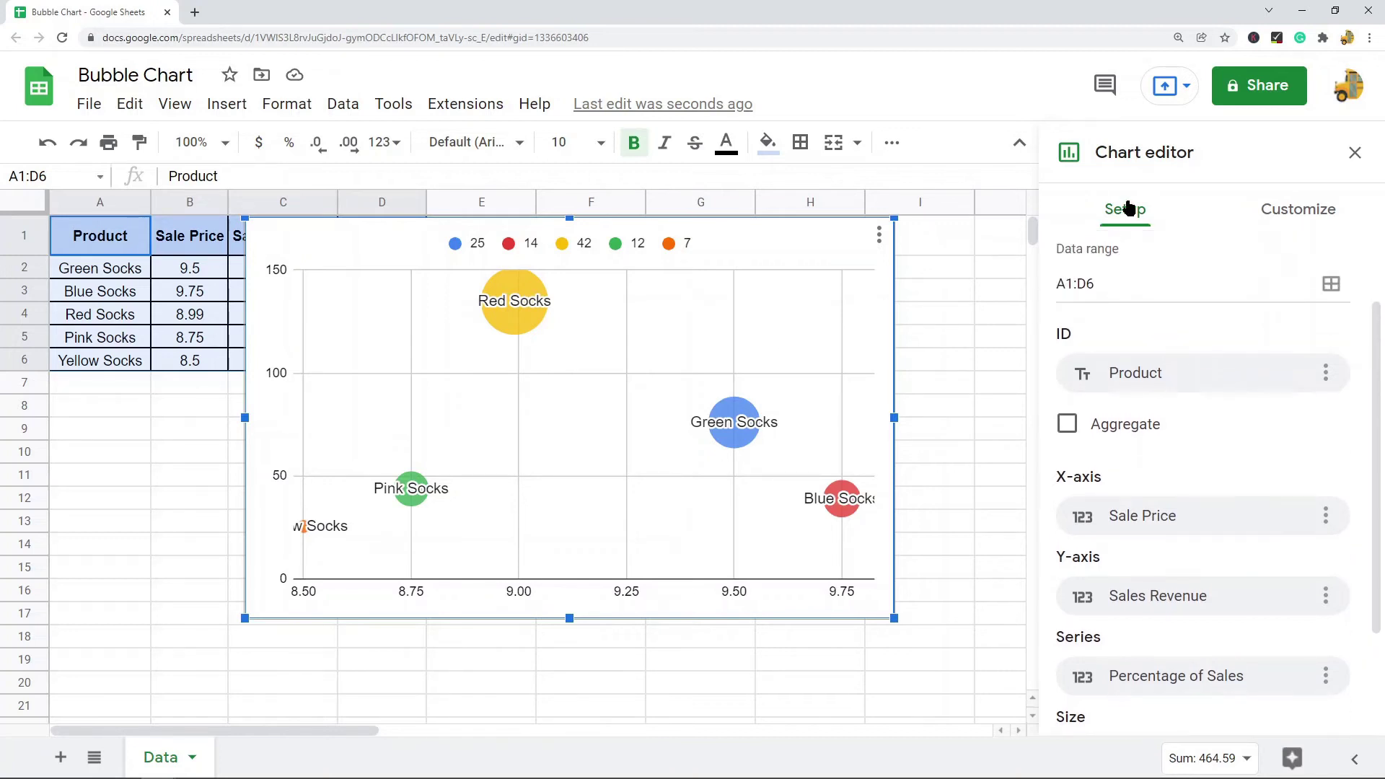
scroll(1130, 312, down, 2)
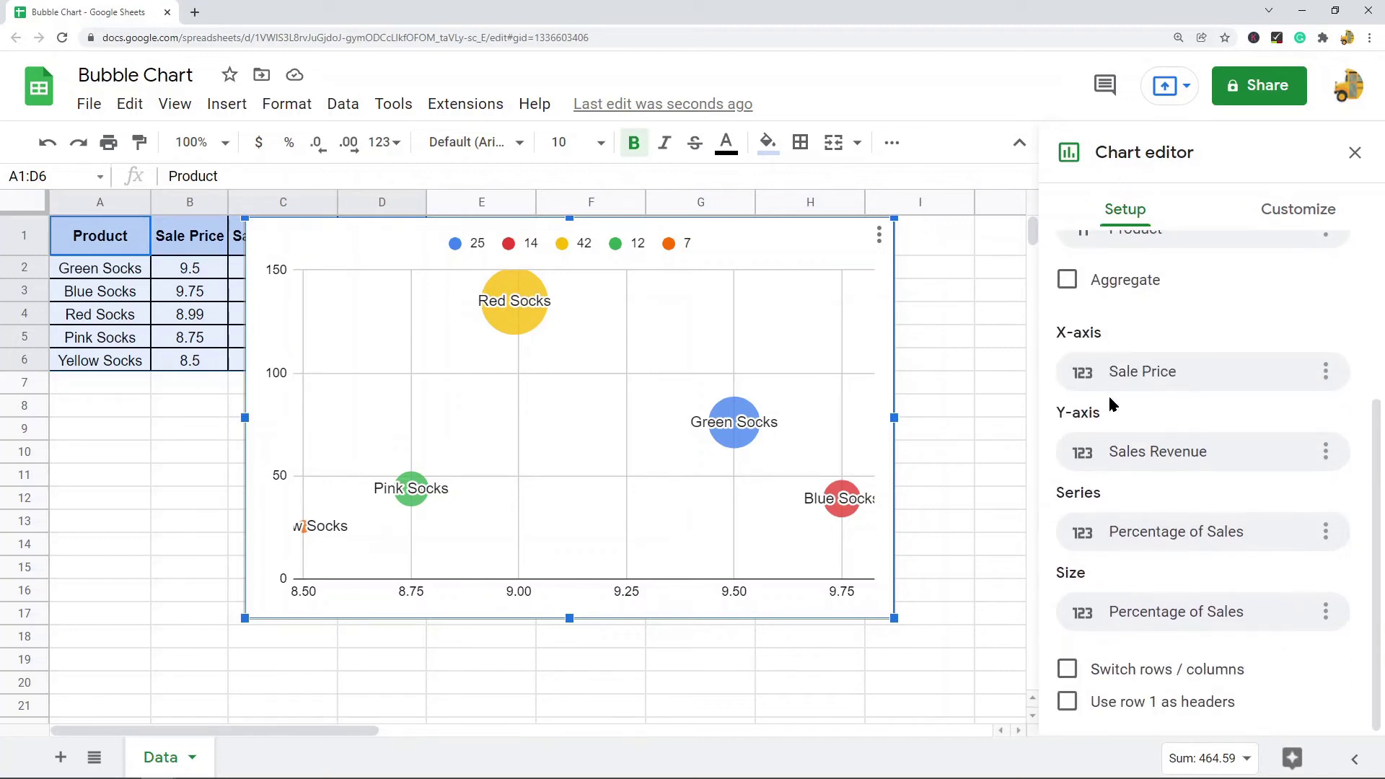
scroll(1111, 397, up, 3)
click(1296, 213)
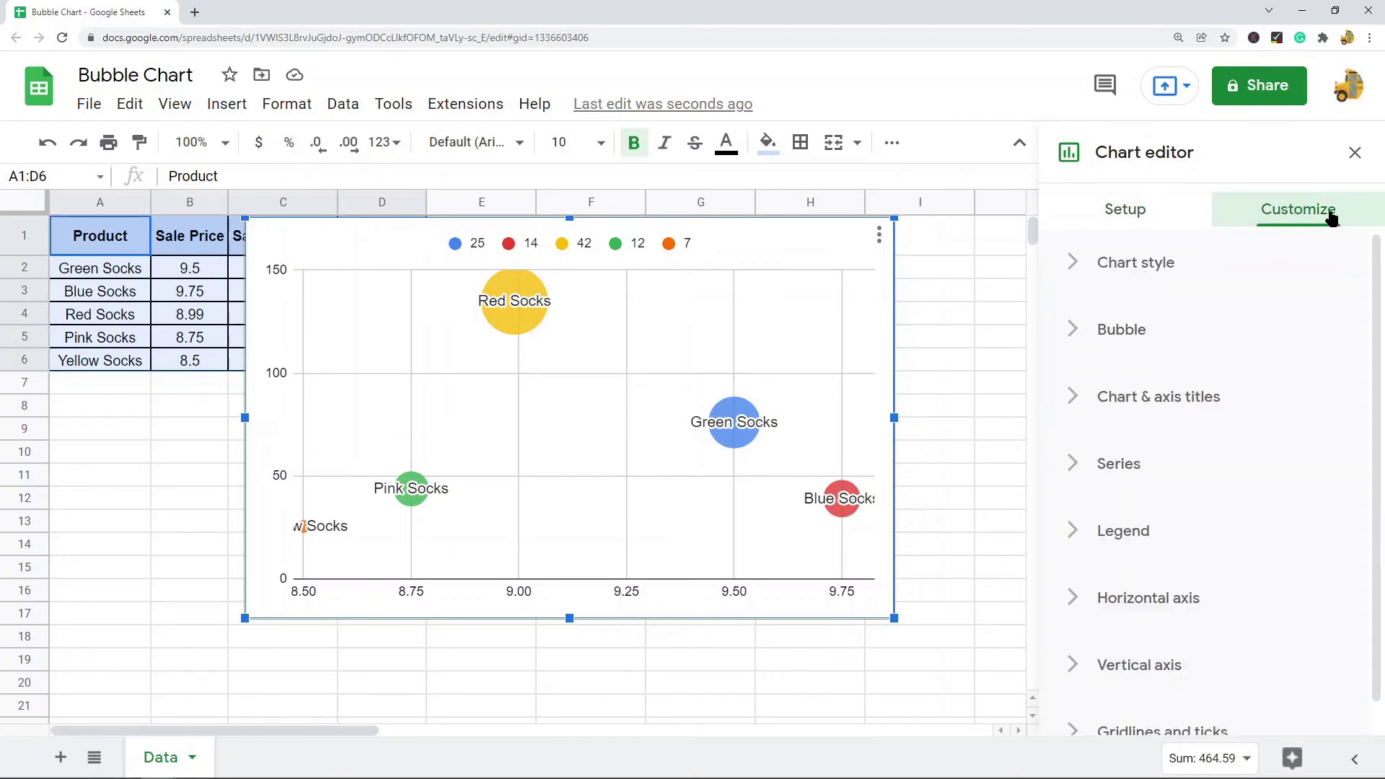
click(1097, 332)
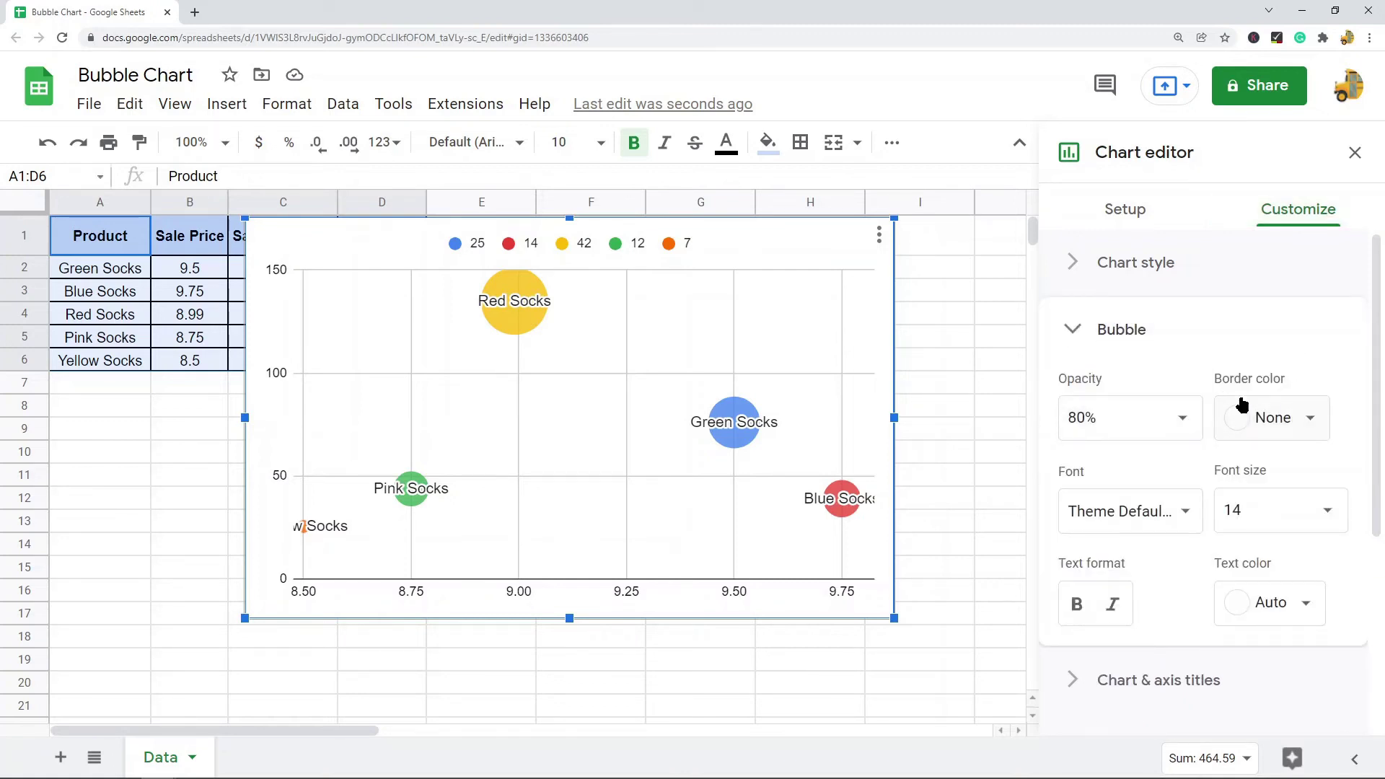
scroll(1107, 459, down, 2)
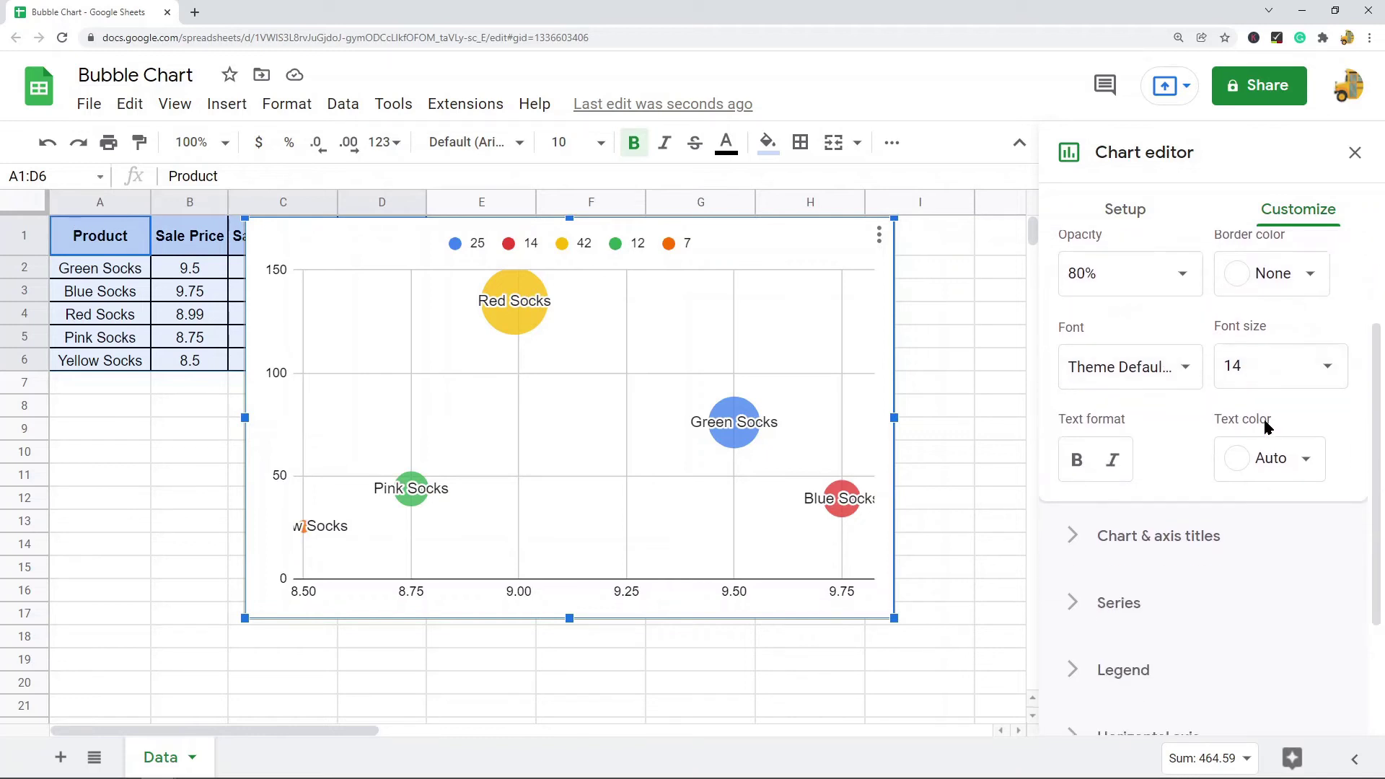
scroll(1288, 465, up, 2)
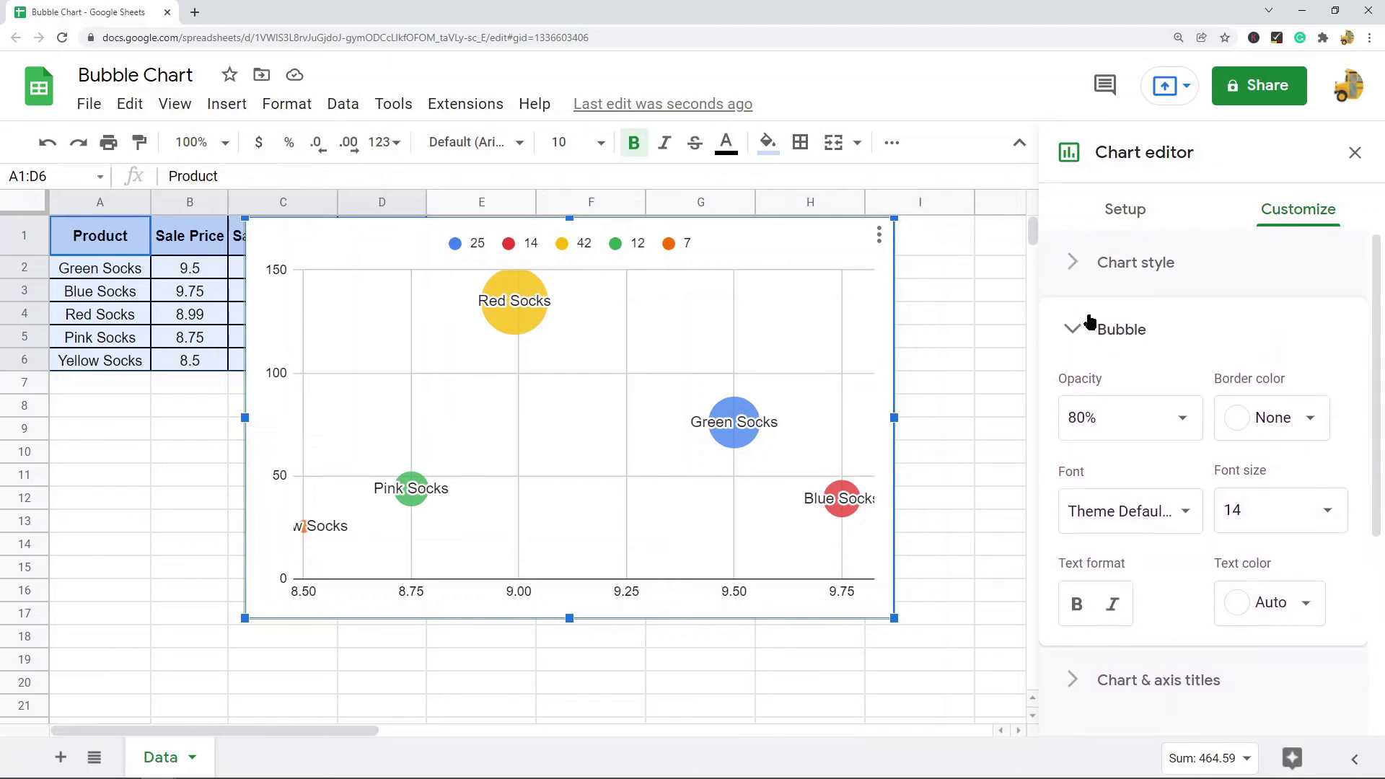
click(1074, 329)
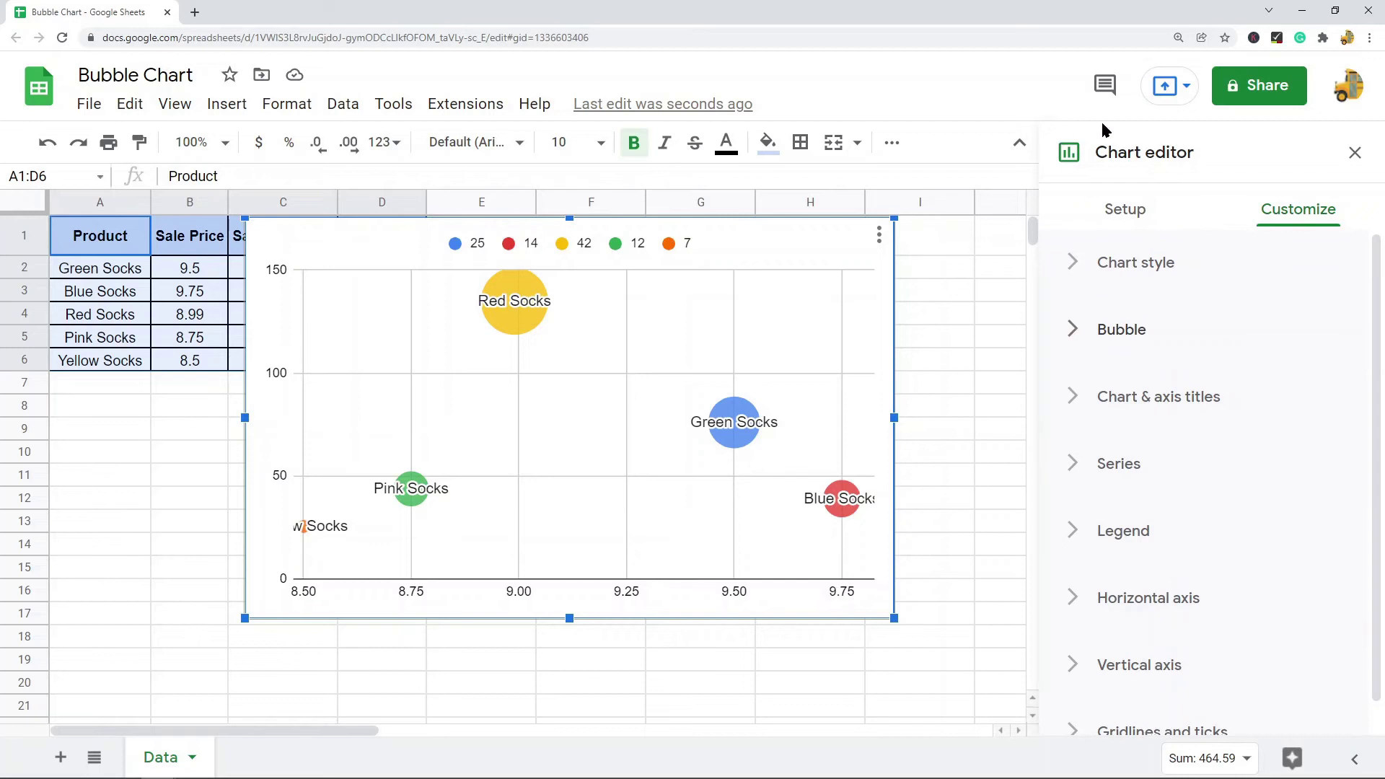
scroll(1175, 385, down, 1)
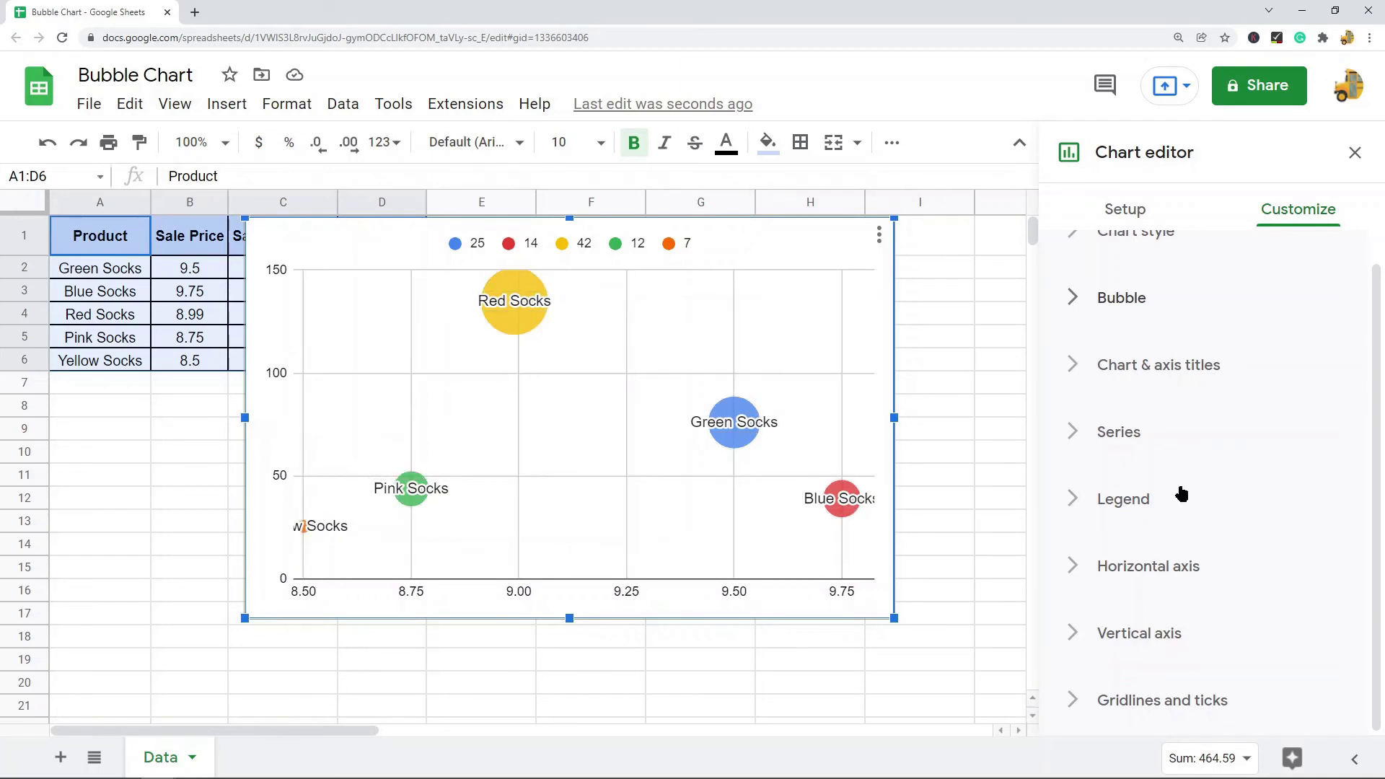
Set the horizontal axis minimum to 8.25 and collapse the Horizontal axis section.
click(1184, 570)
scroll(1119, 474, down, 6)
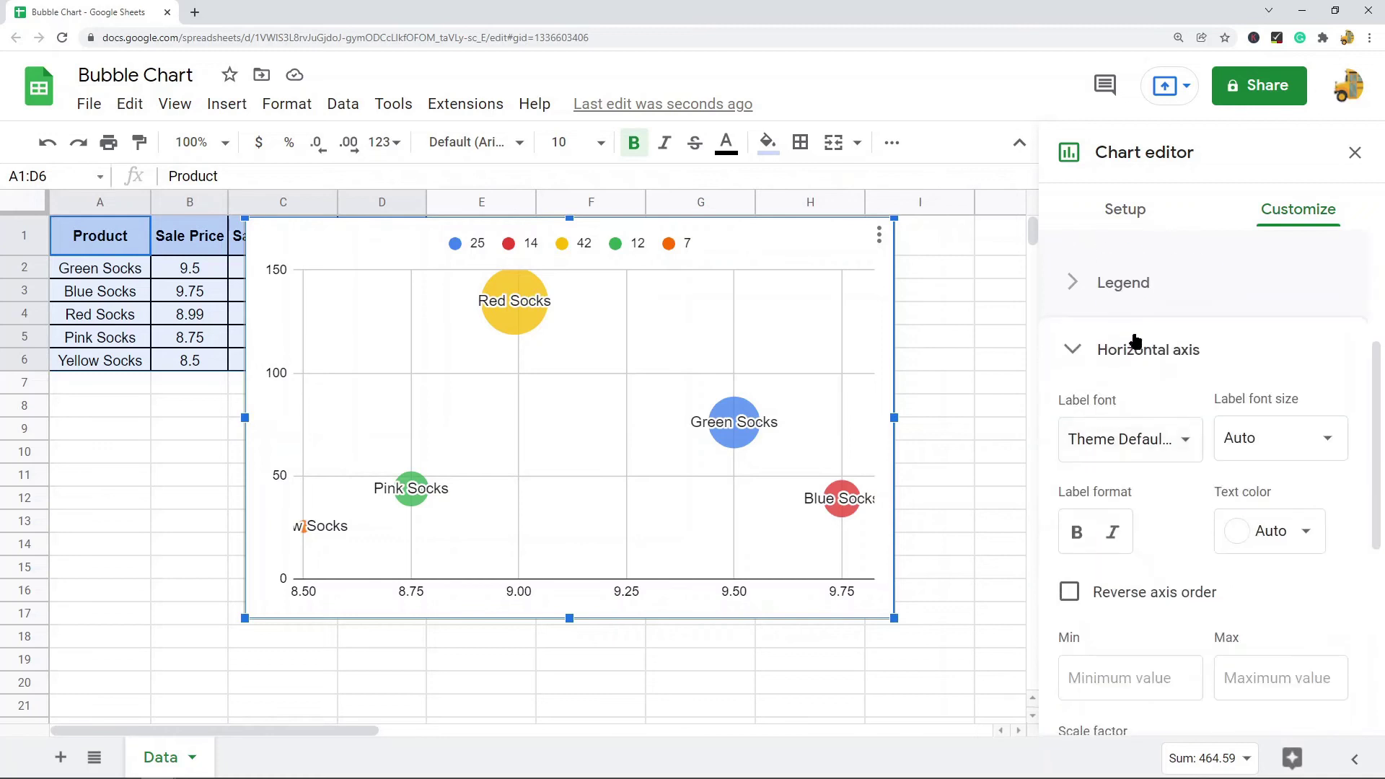
scroll(1155, 476, up, 2)
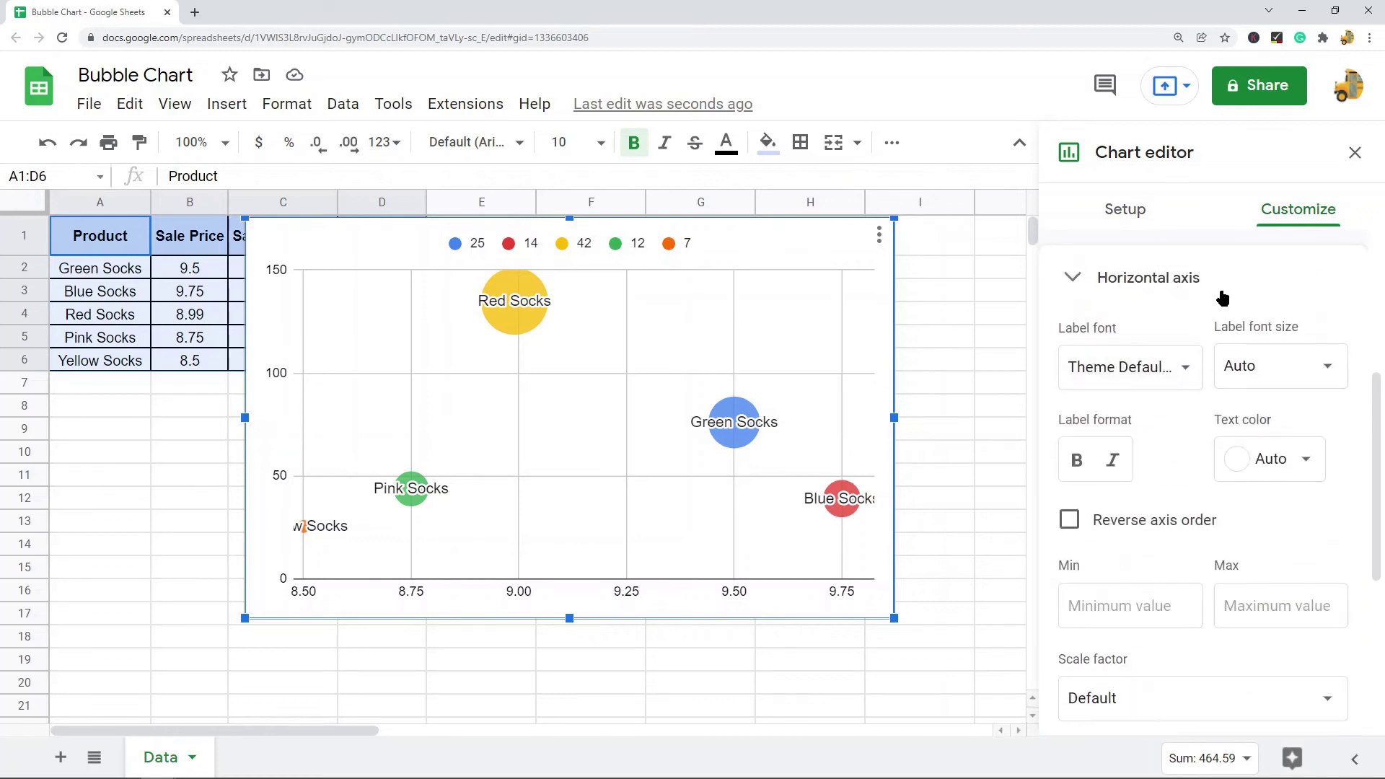
click(1141, 603)
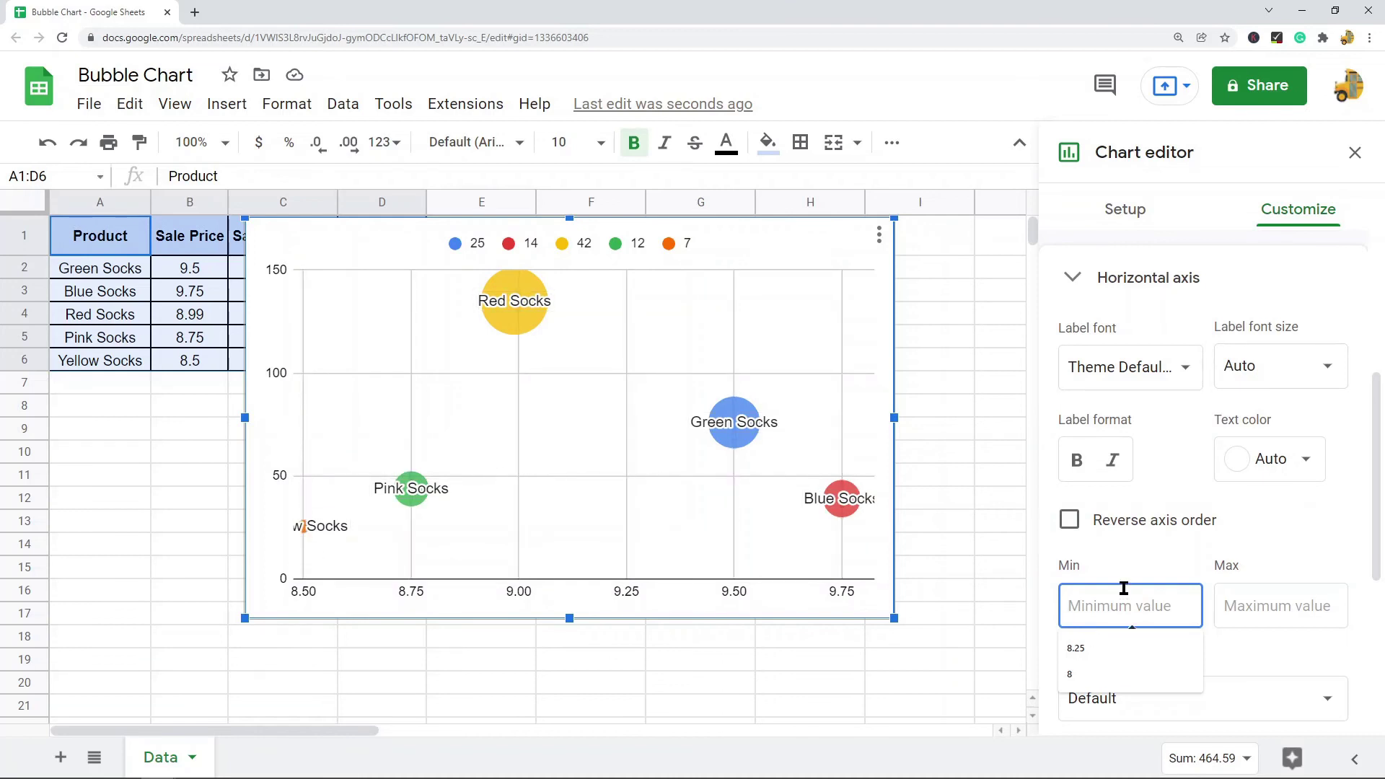
text(8.25)
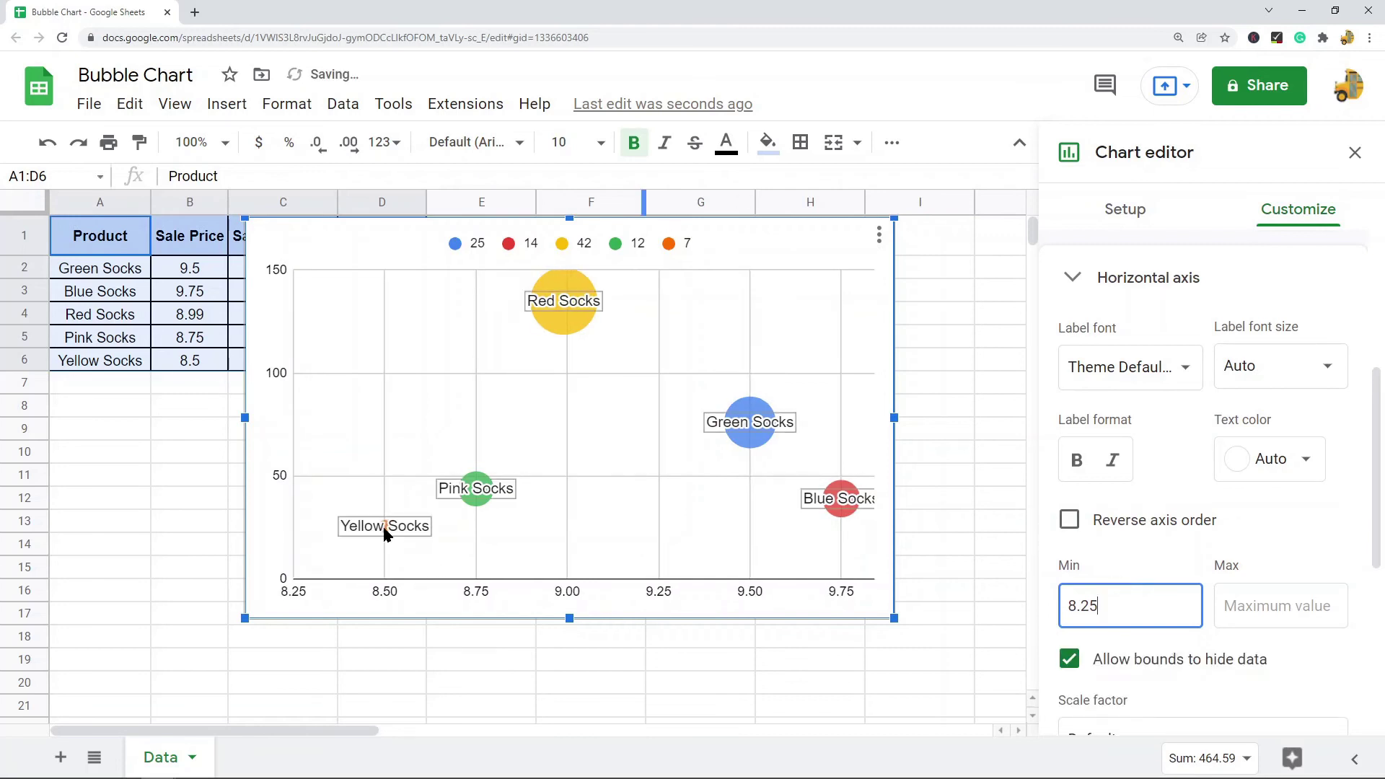
click(1173, 288)
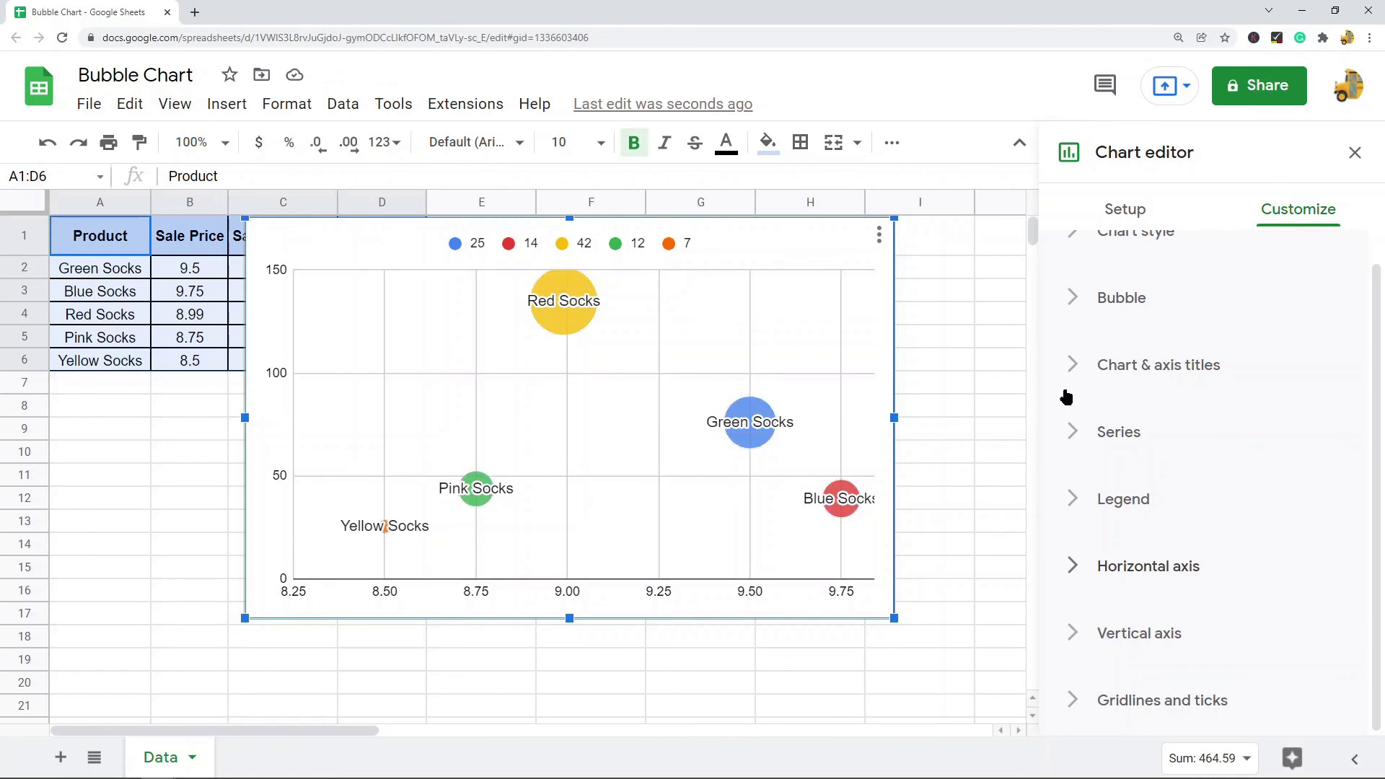
Set the vertical axis maximum to 160.
click(1135, 633)
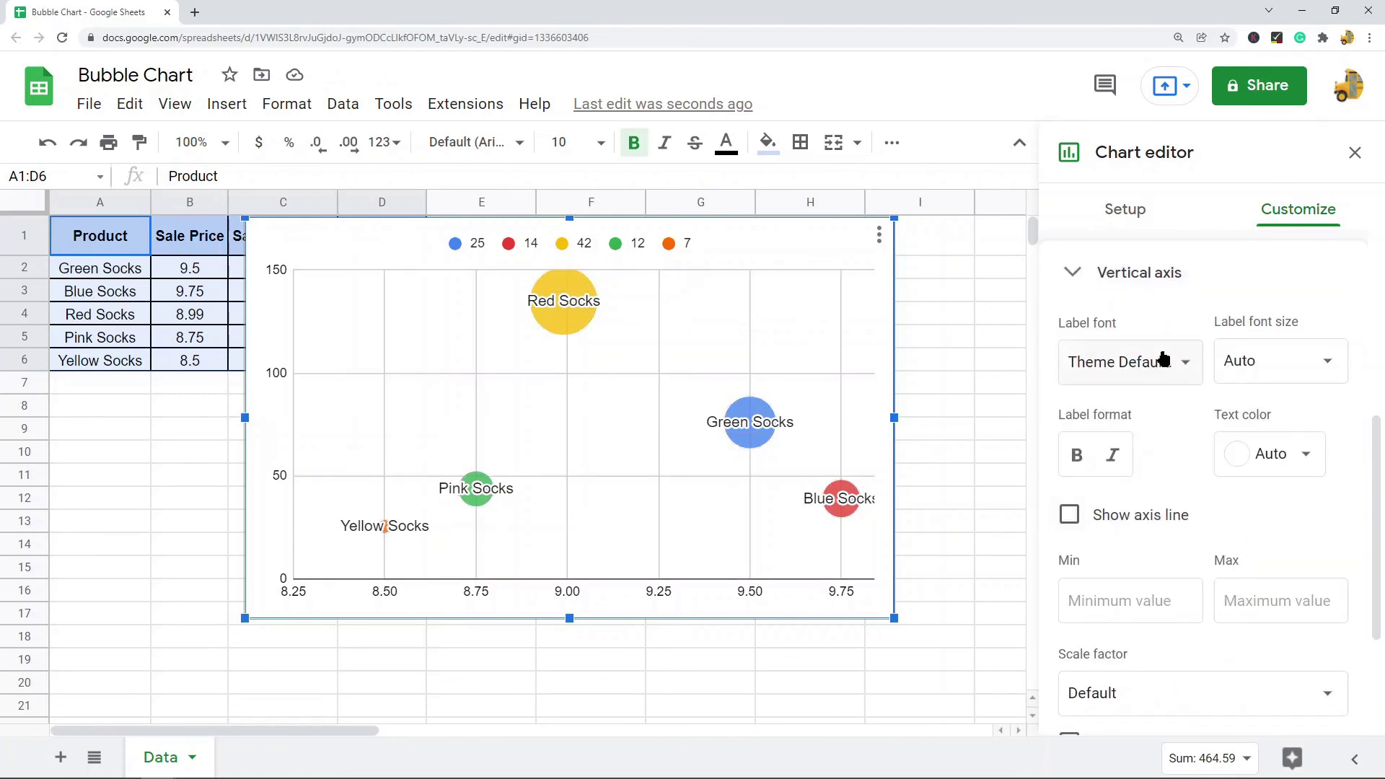
click(1258, 599)
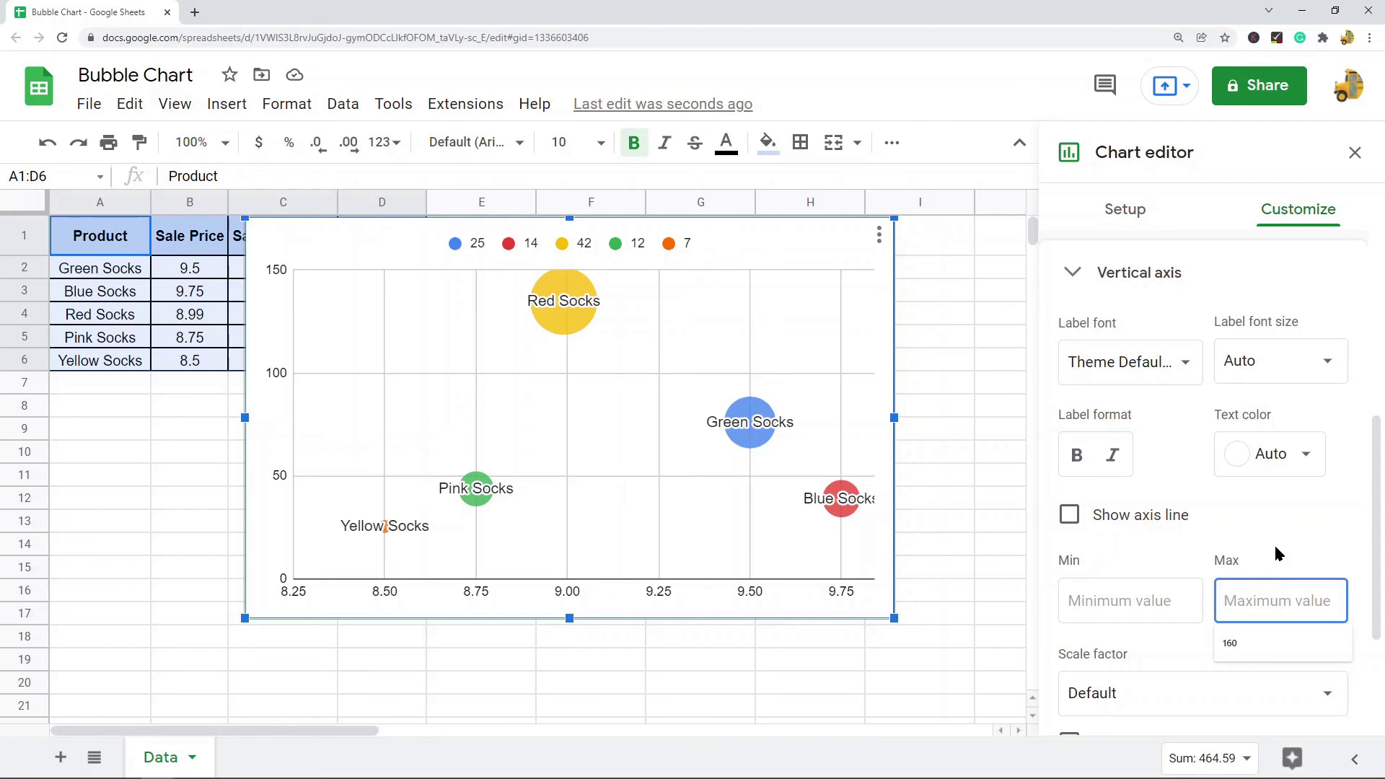
text(17)
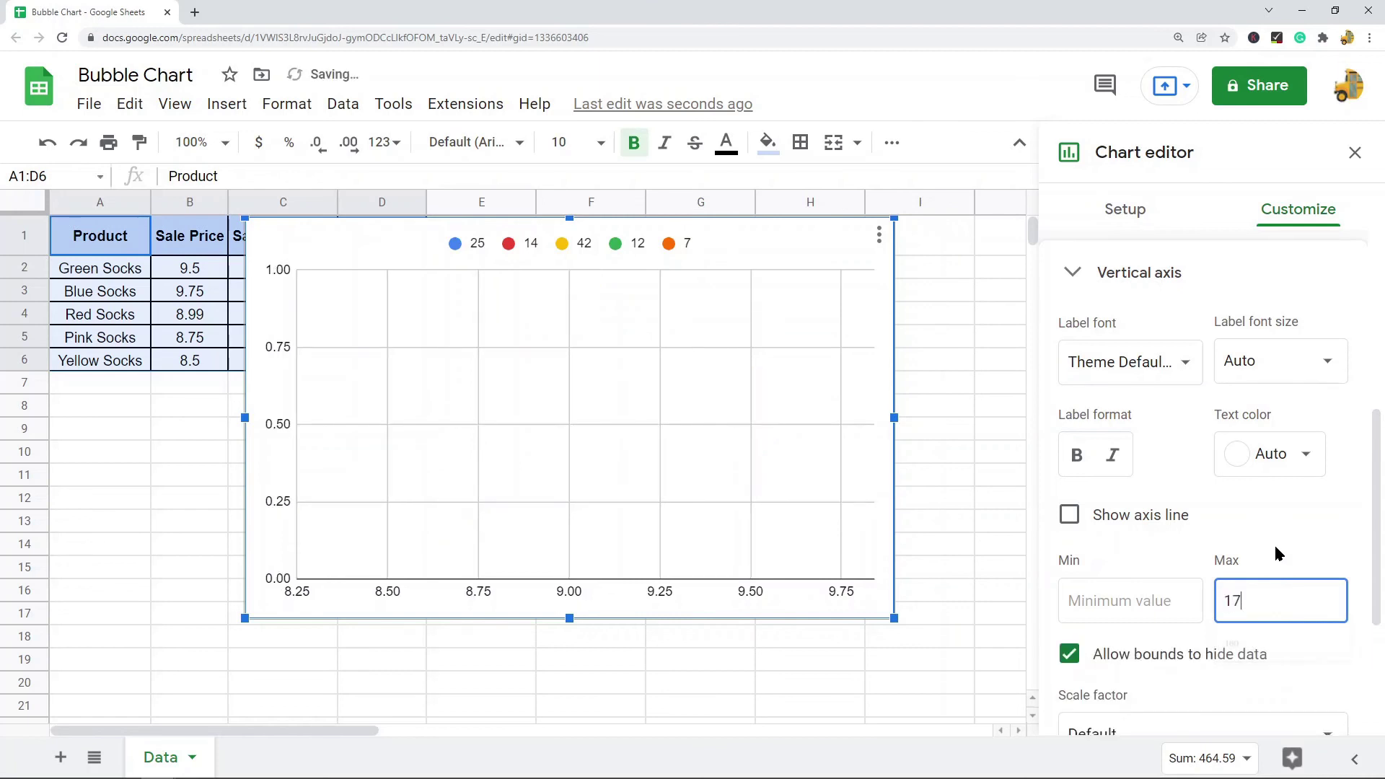
key(BackSpace)
text(60)
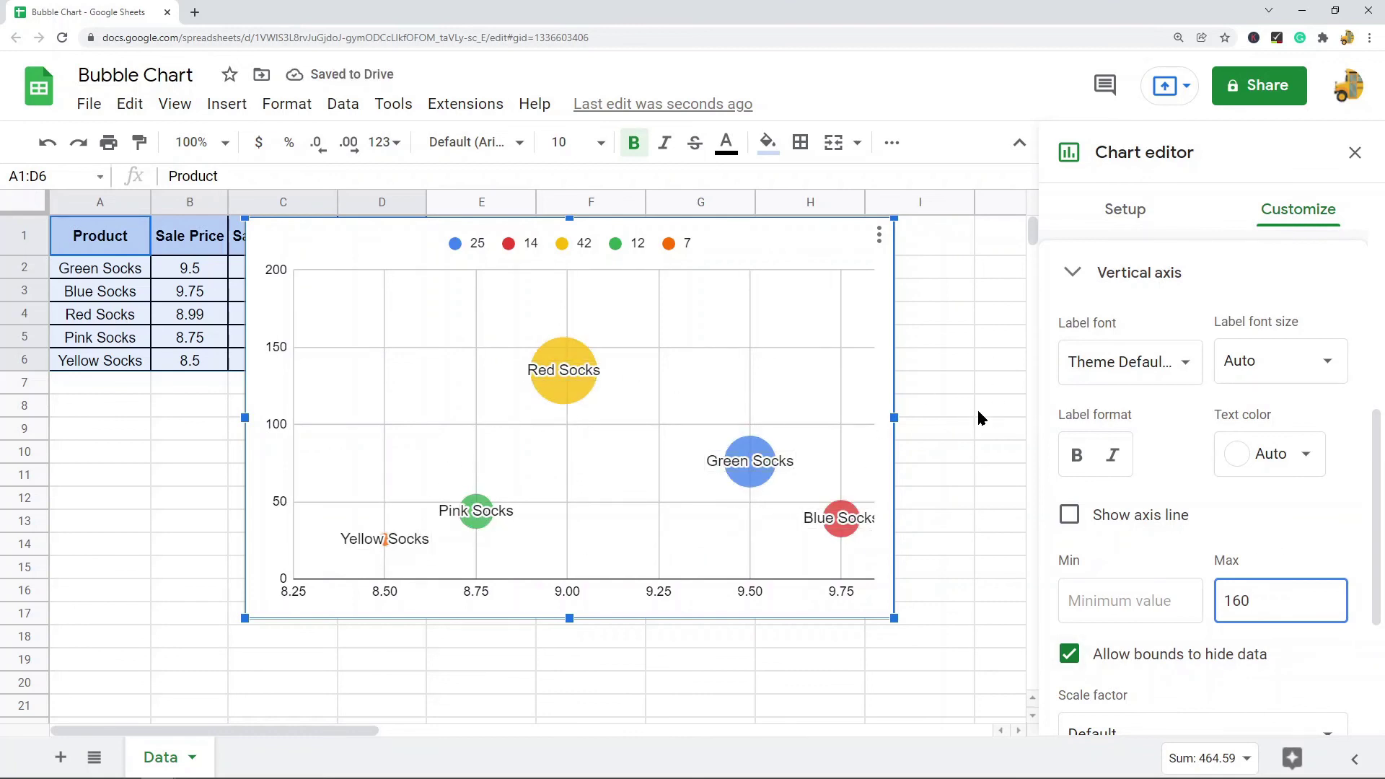
click(948, 460)
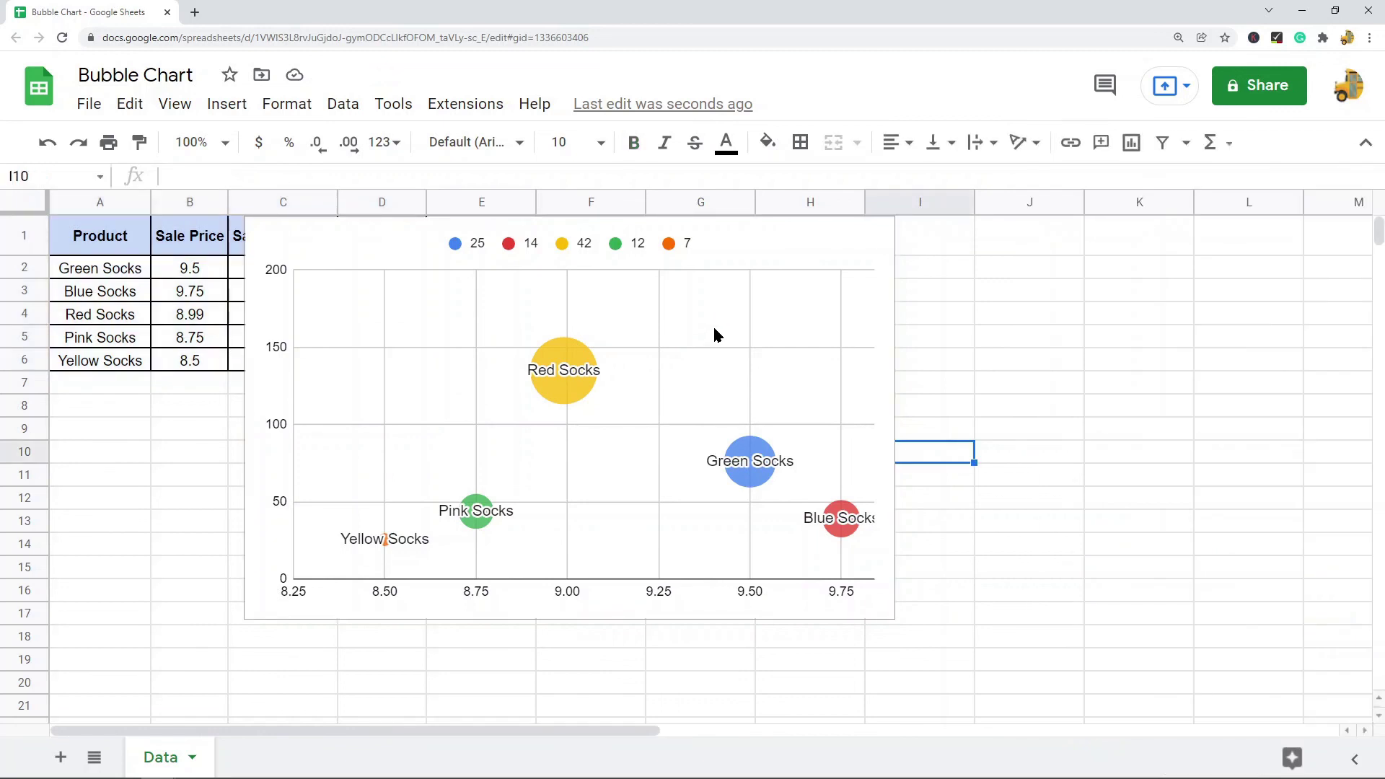